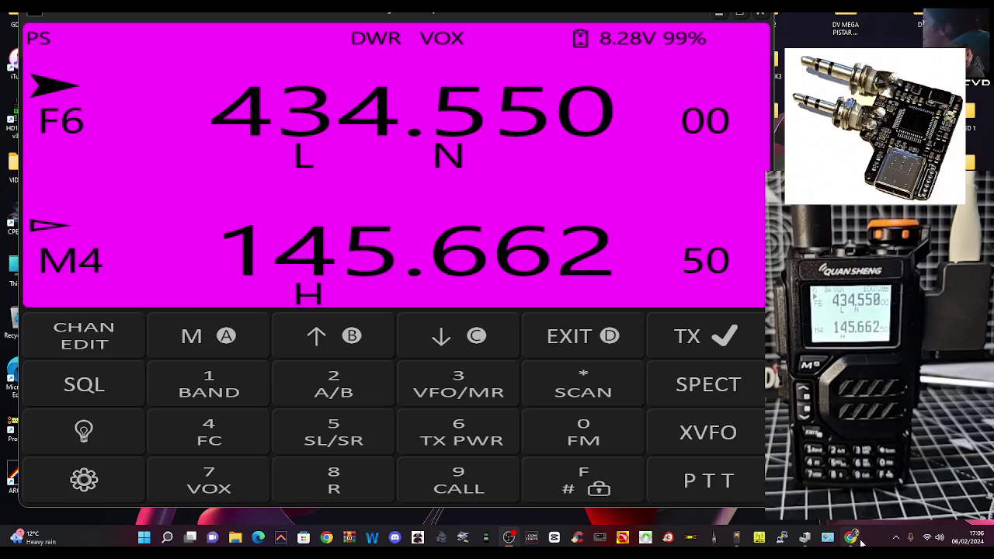
Step: Switch to Chrome, look over the G1LRO page about the AIOC All In One Cable, and return to the radio dock
click(852, 537)
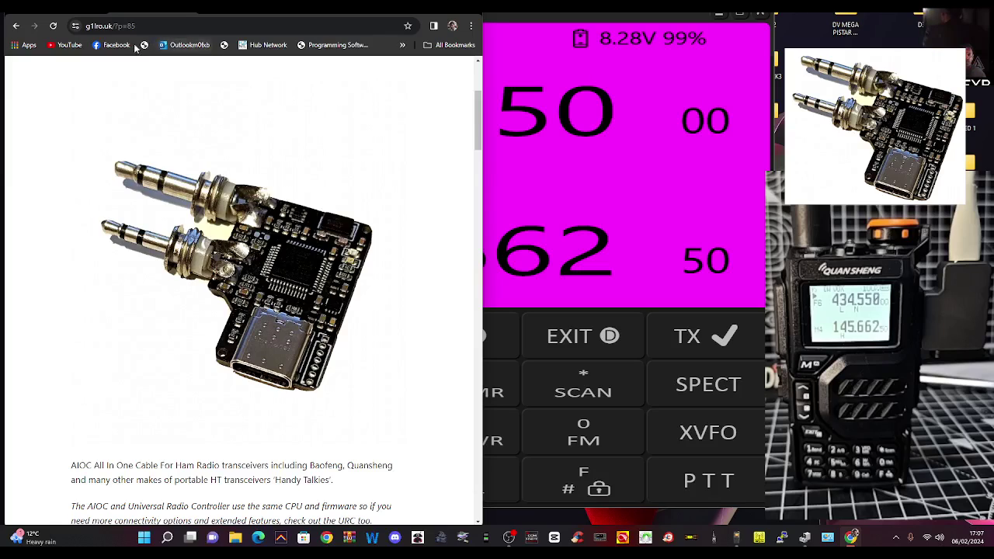
key(super+Down)
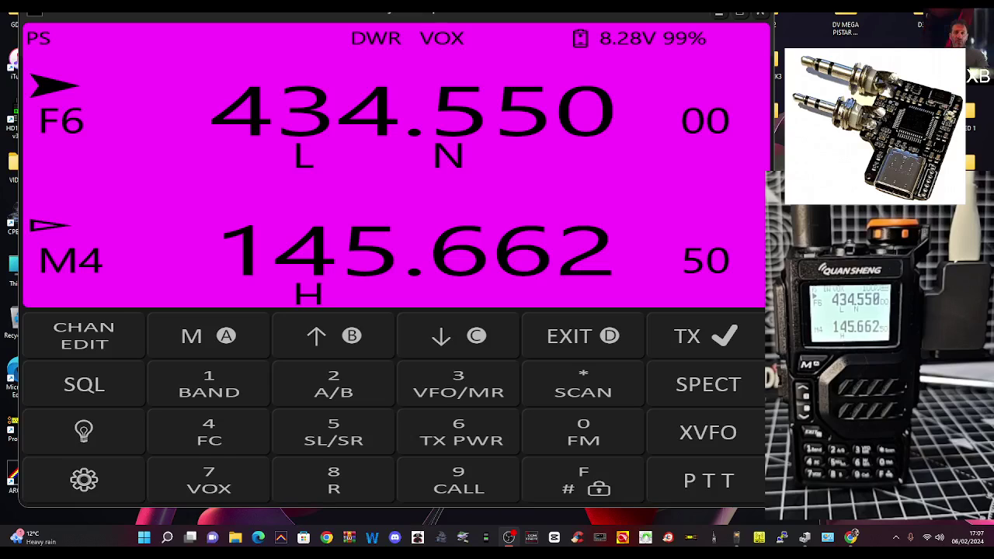
key(alt+Tab)
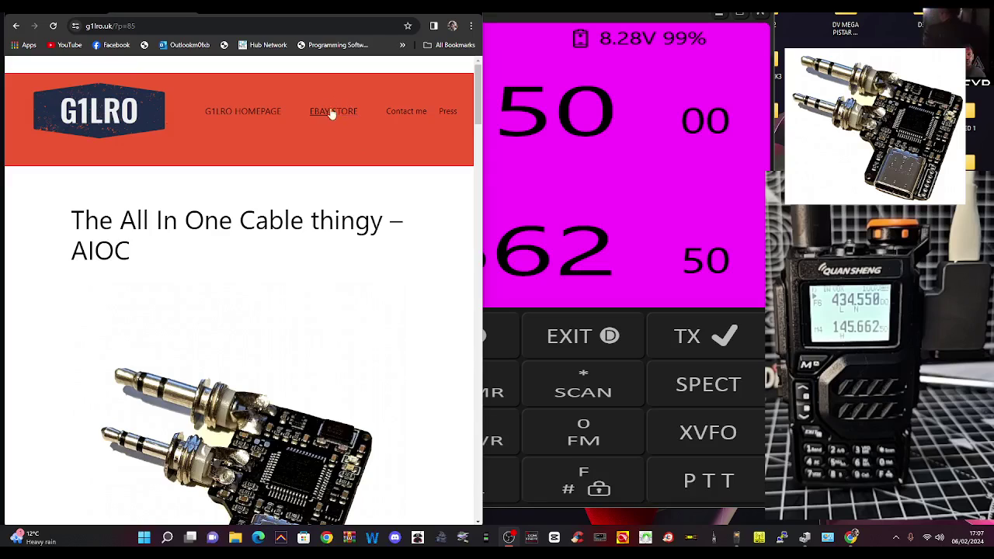
scroll(389, 225, down, 2)
scroll(389, 226, up, 2)
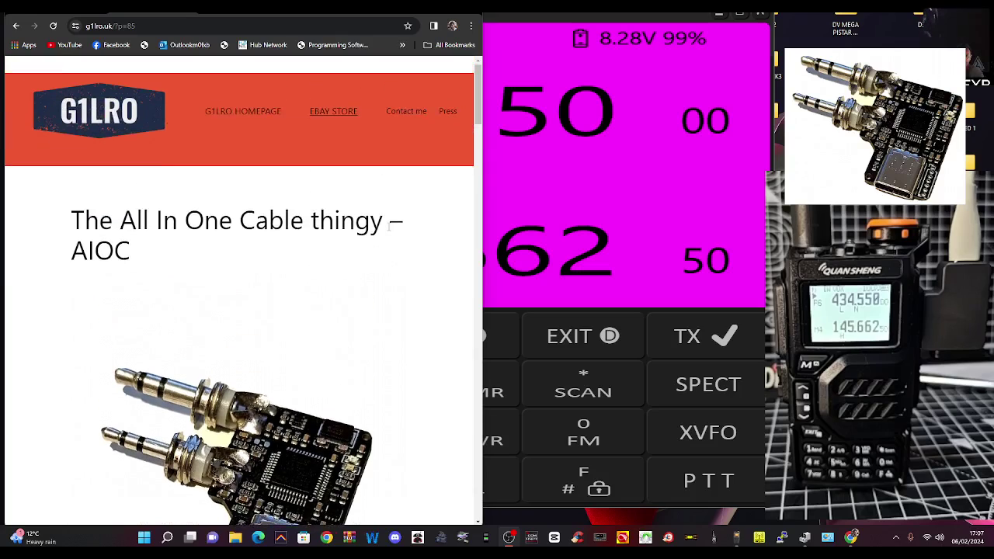
scroll(389, 226, down, 2)
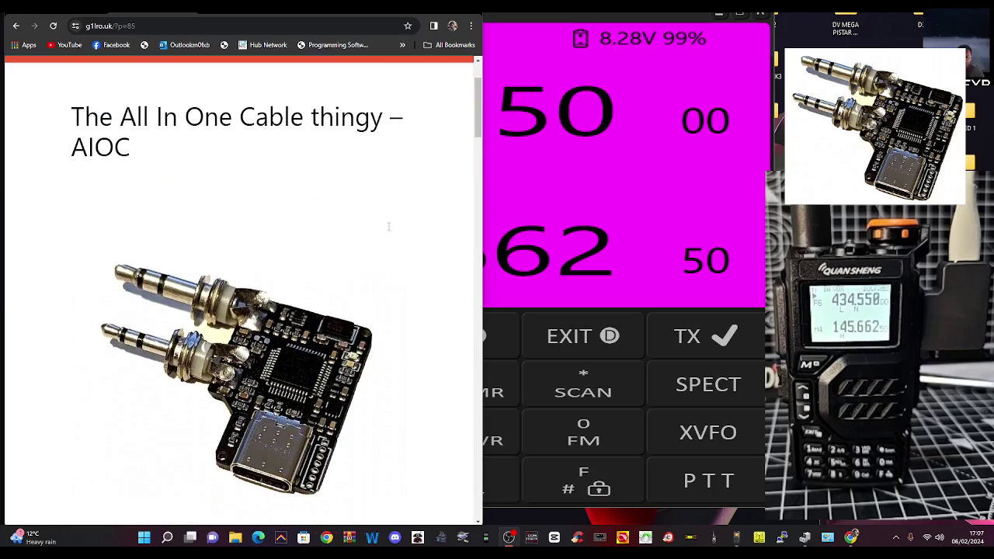
key(alt+Tab)
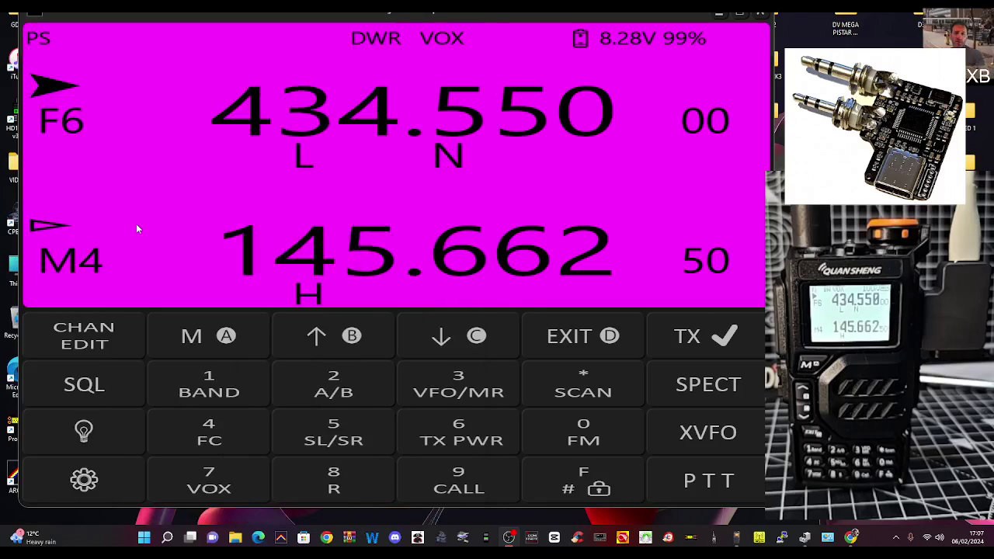
Step: Check the COM and LPT ports listed in Device Manager for the USB serial device, and minimise the window
right_click(144, 541)
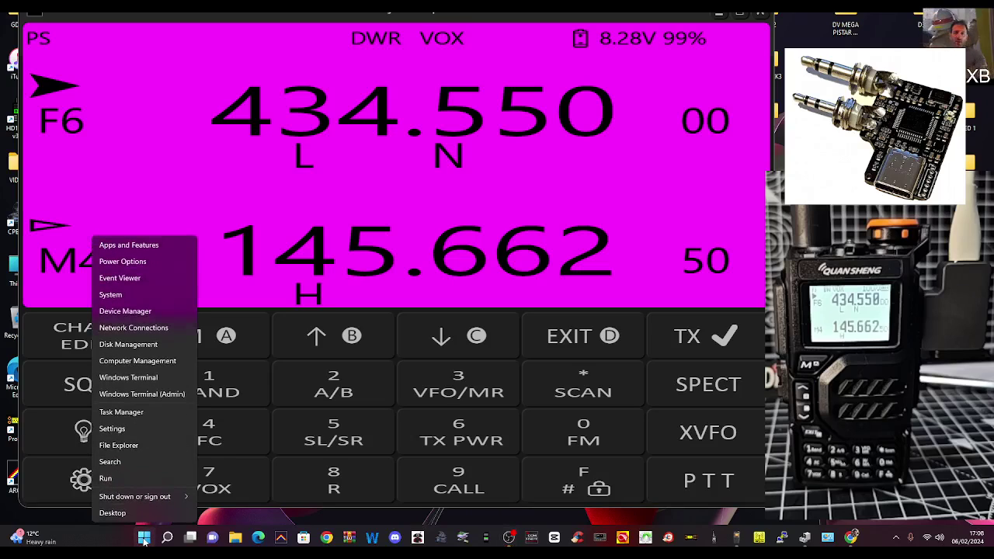
click(132, 312)
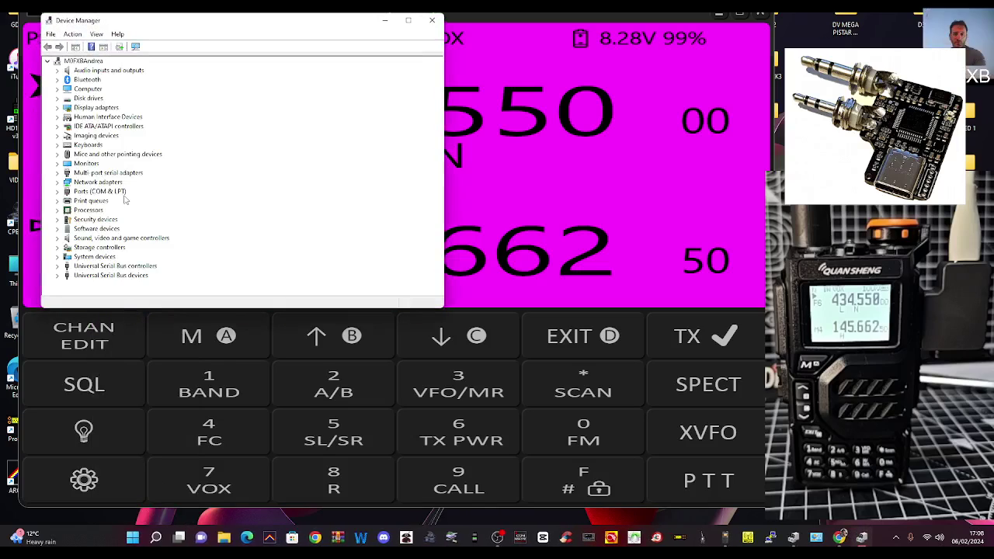
double_click(104, 192)
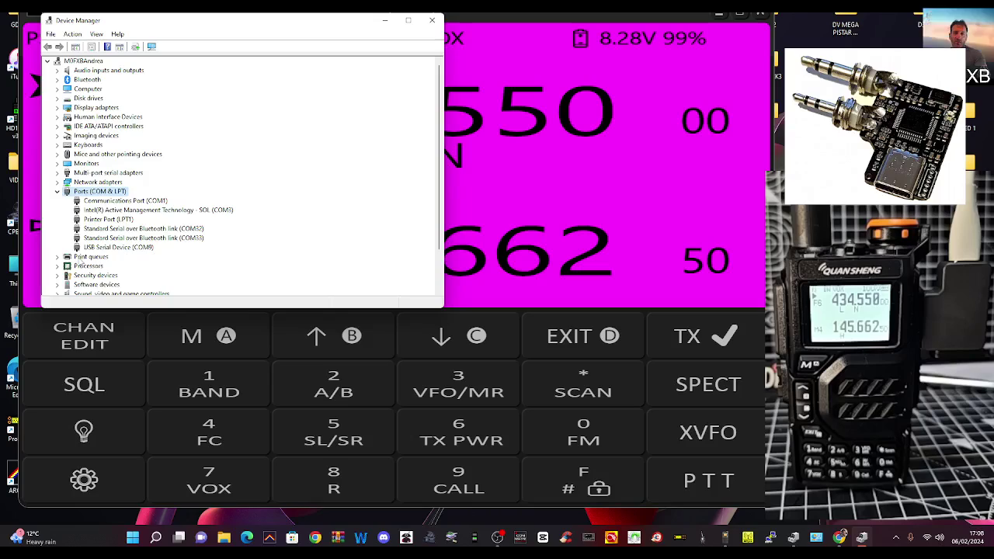
click(386, 21)
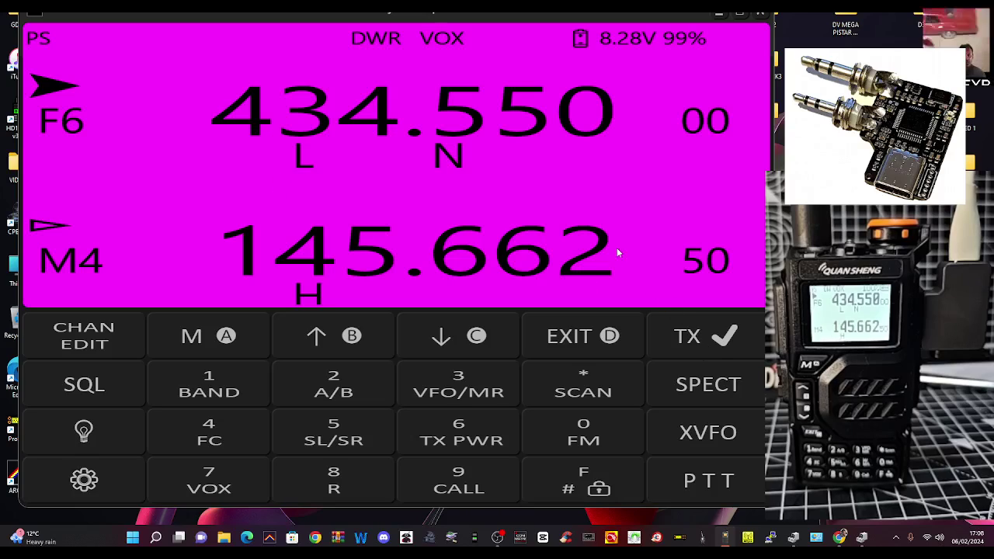
Step: Open the Quansheng Dock settings and turn off Enable Passthrough
click(84, 479)
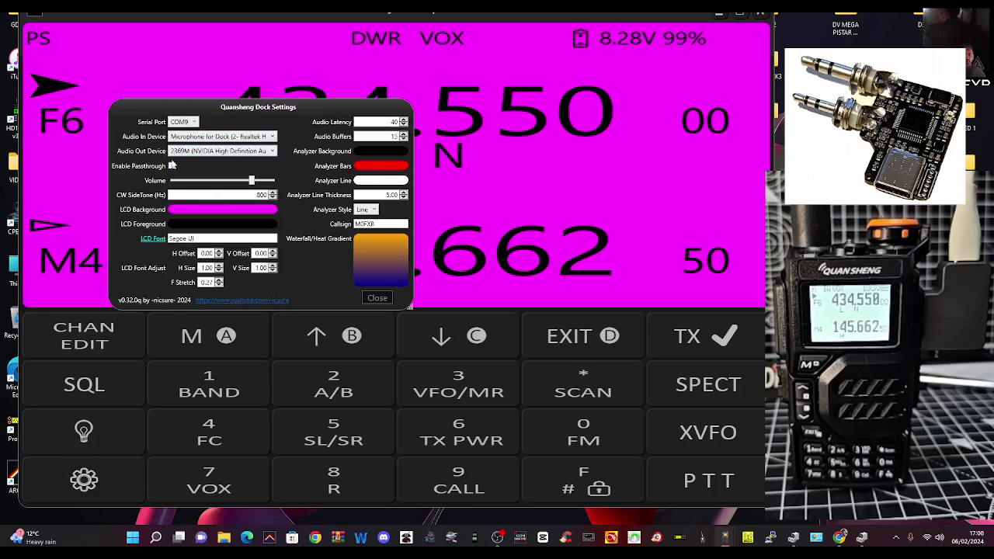
click(172, 167)
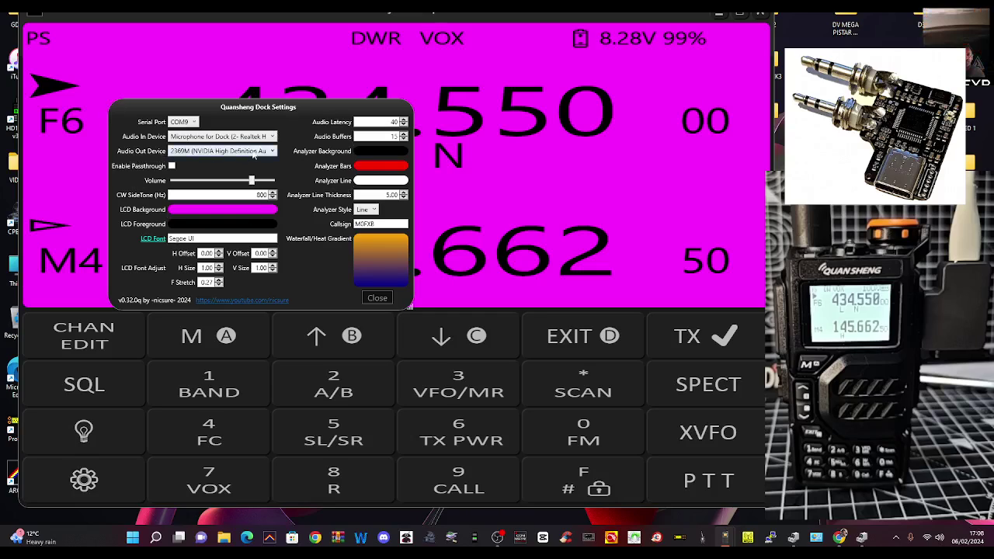
Step: Examine the choices for Audio Out Device and Audio In Device, and close the dock settings
click(273, 153)
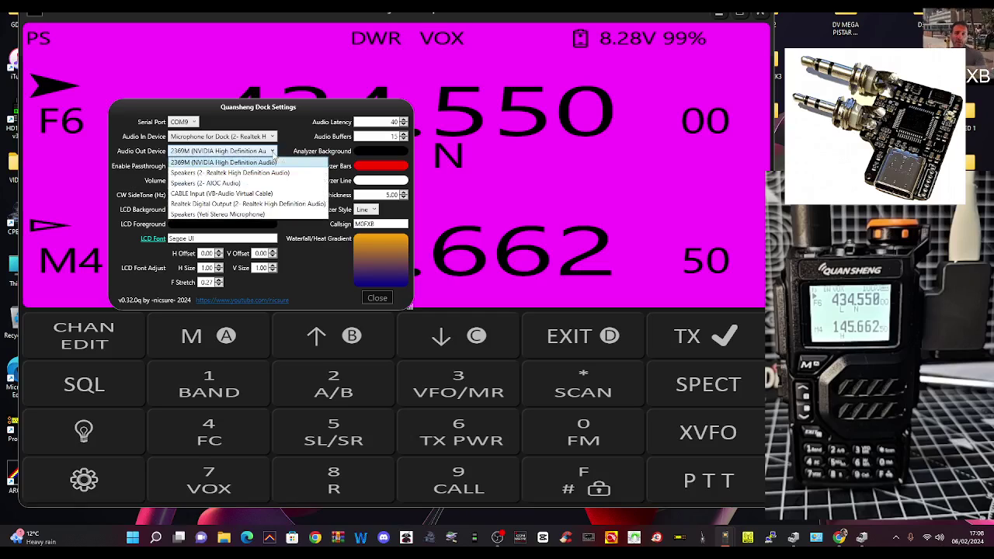
click(272, 152)
click(273, 152)
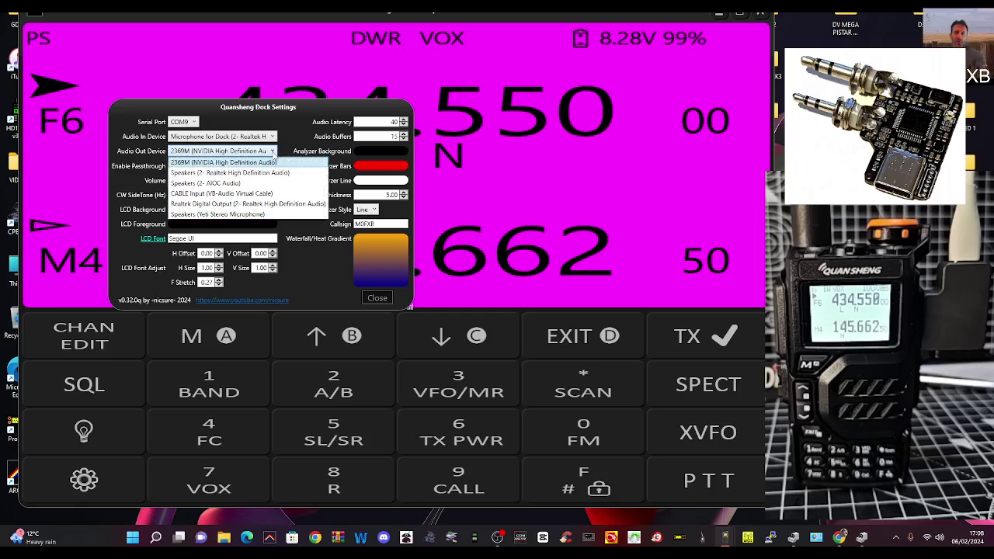
click(272, 154)
click(273, 153)
click(273, 153)
click(273, 153)
click(273, 153)
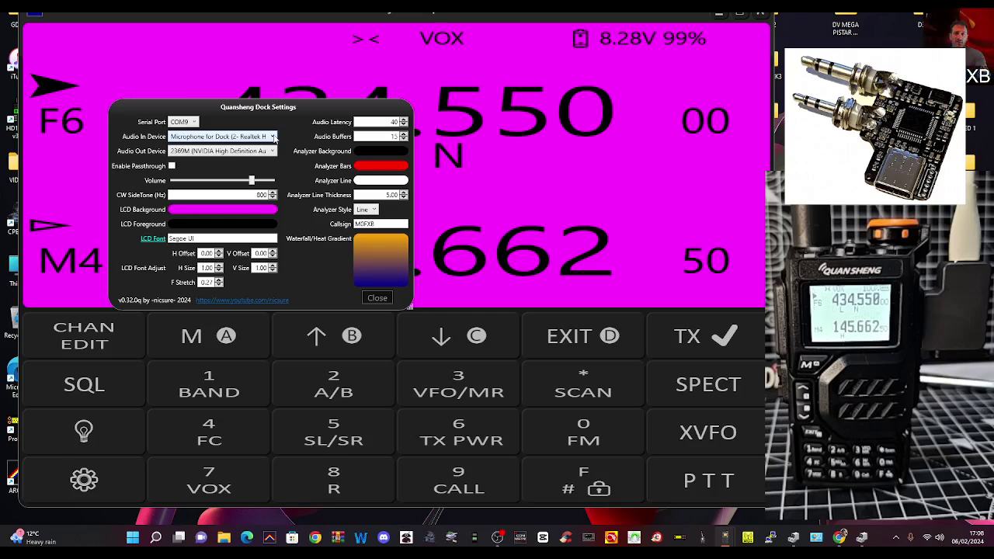
click(274, 136)
click(274, 136)
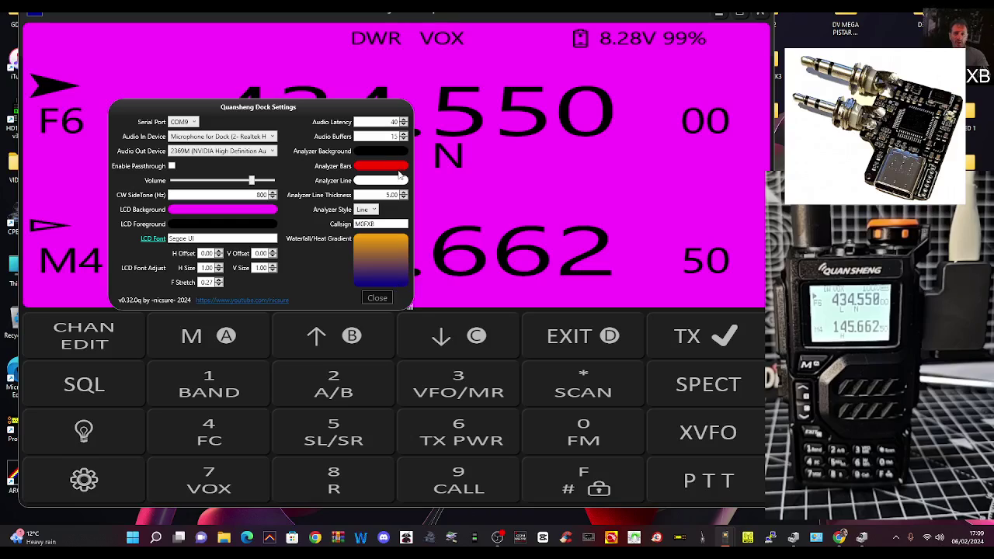
click(381, 299)
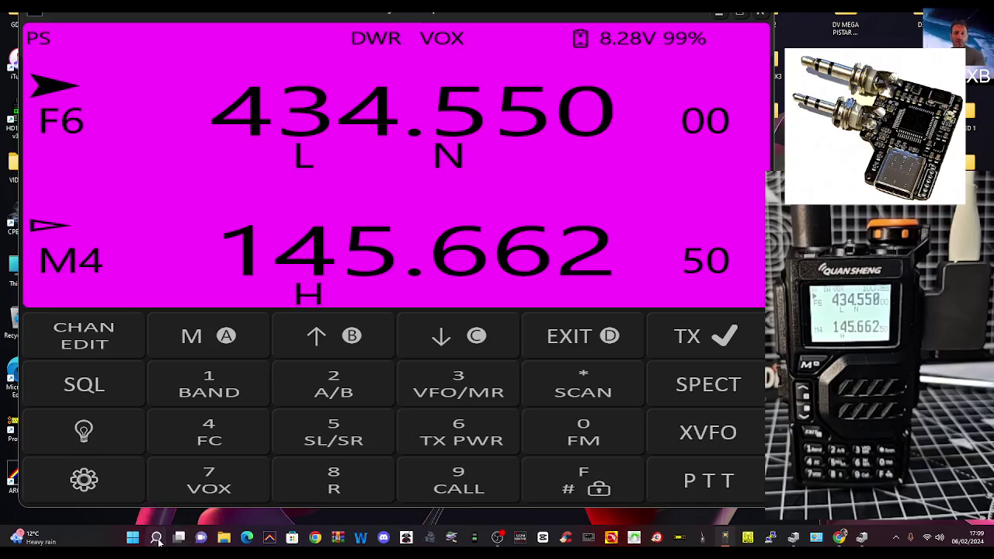
Step: Search Windows for Control Panel, open it, and move its window in front of the radio dock
click(157, 539)
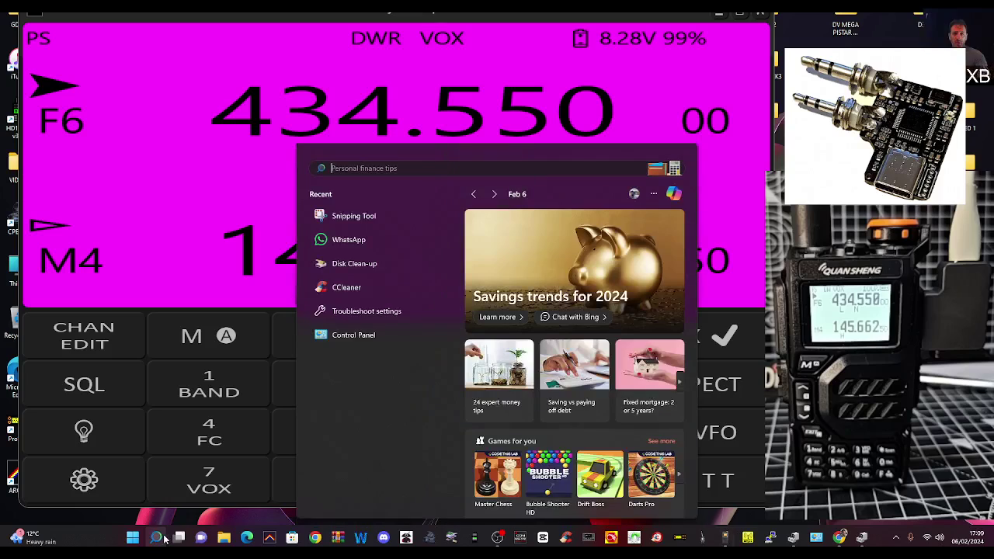
text(c)
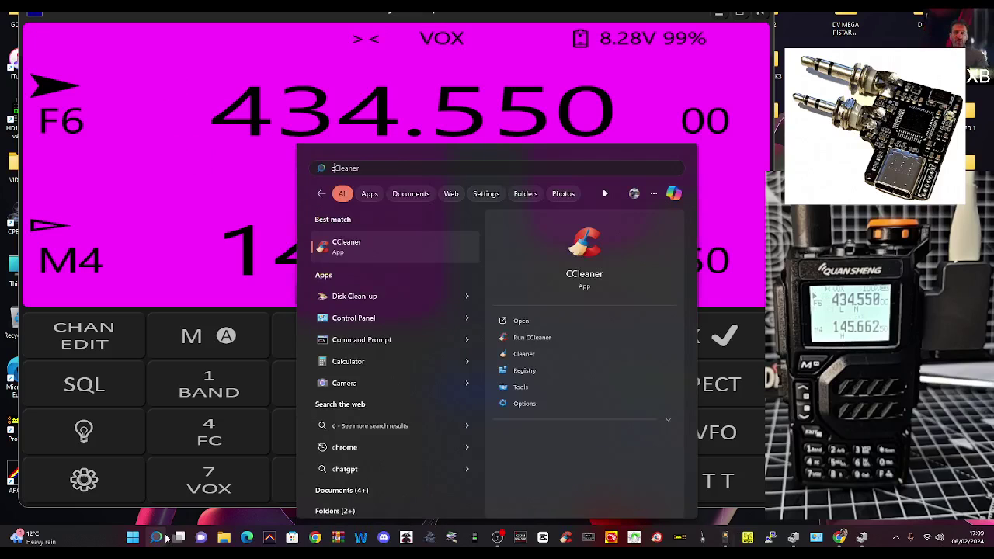
text(on)
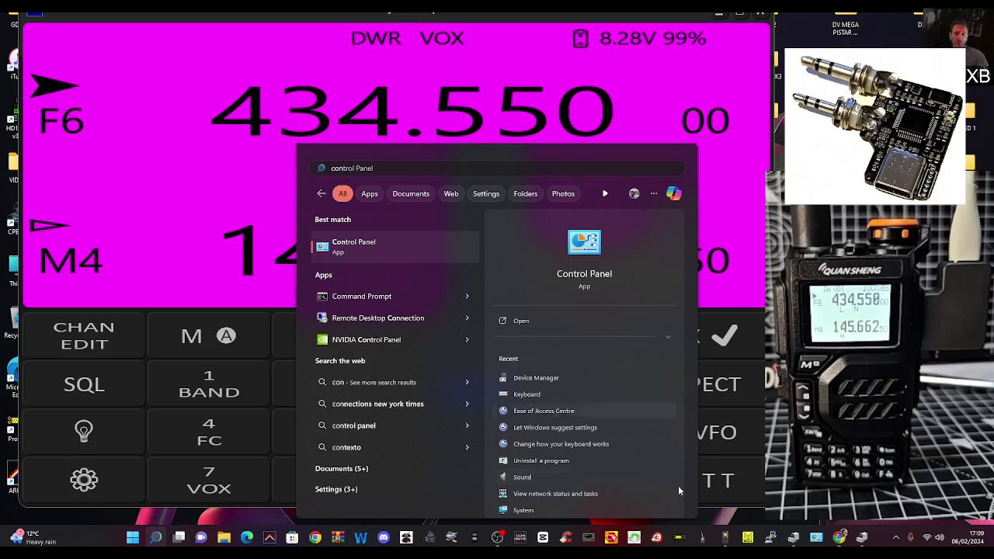
click(365, 247)
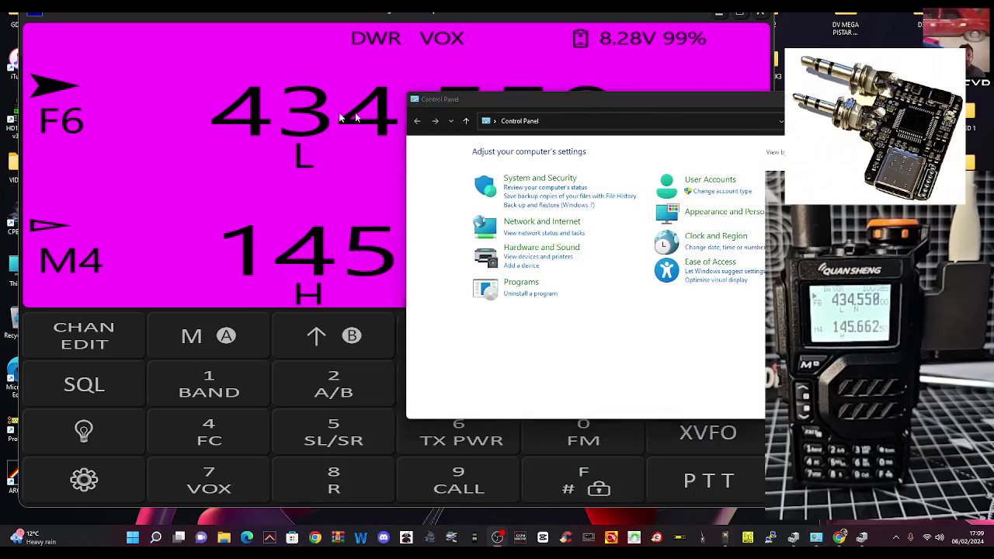
drag(578, 102, 664, 111)
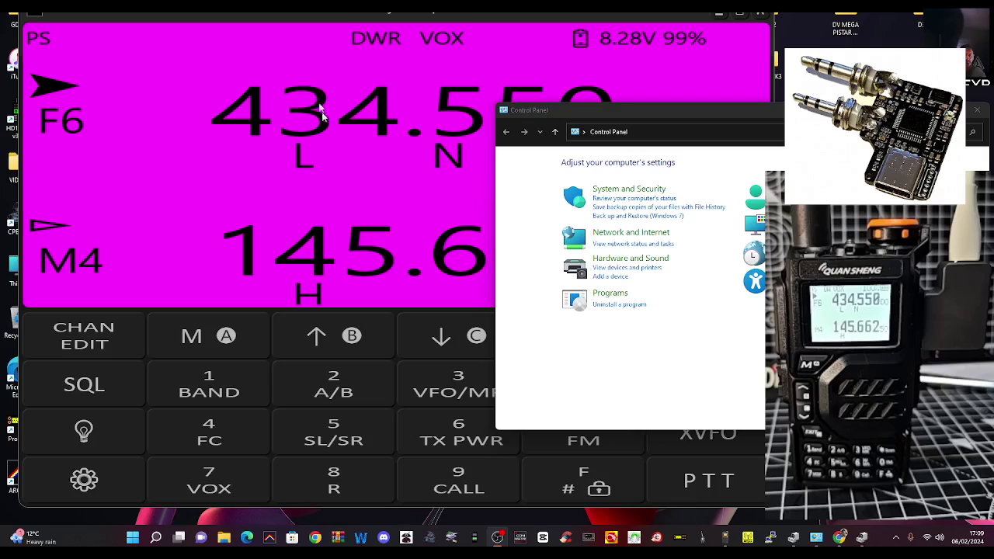
drag(748, 113, 348, 109)
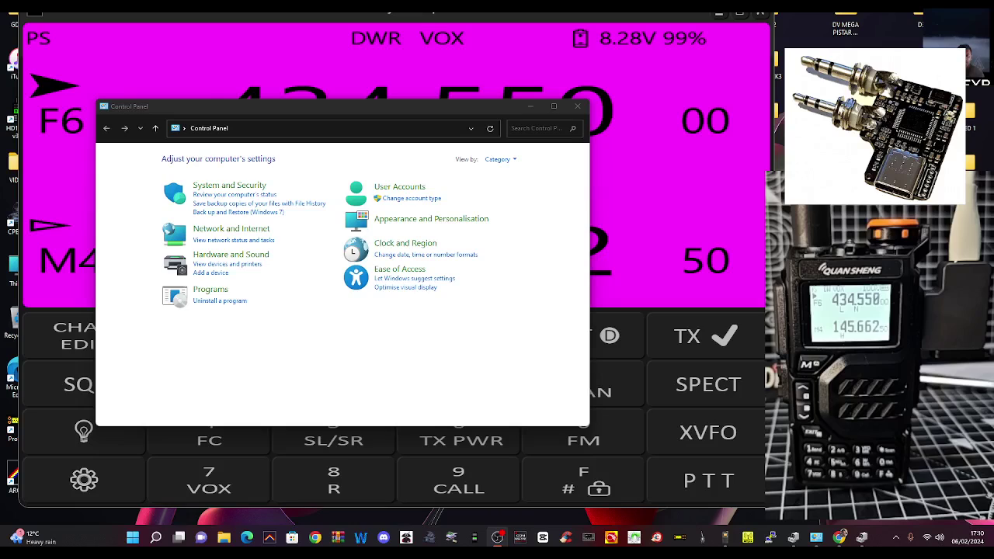
drag(440, 111, 404, 128)
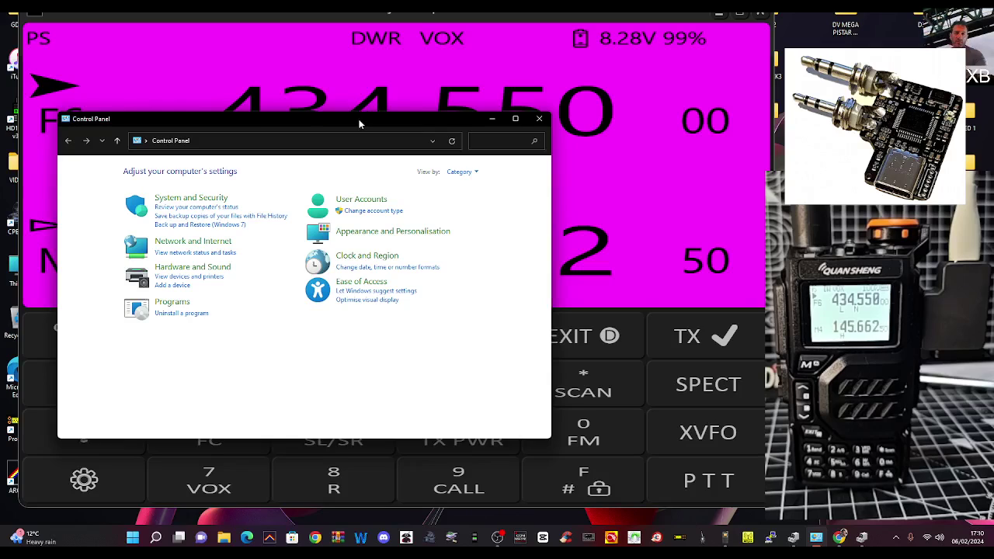
mouse_move(363, 121)
mouse_down()
mouse_move(350, 122)
mouse_move(380, 111)
mouse_move(371, 120)
mouse_up()
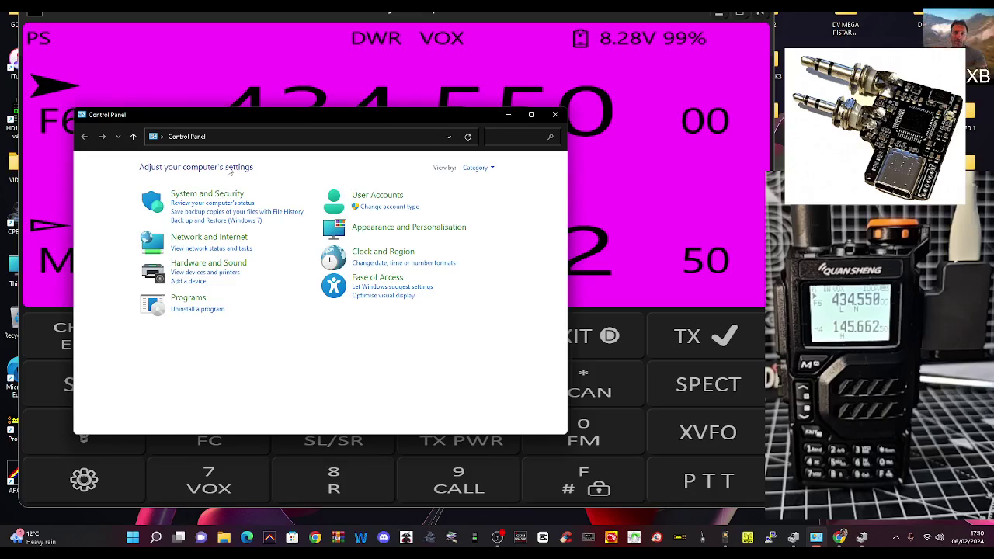
click(761, 161)
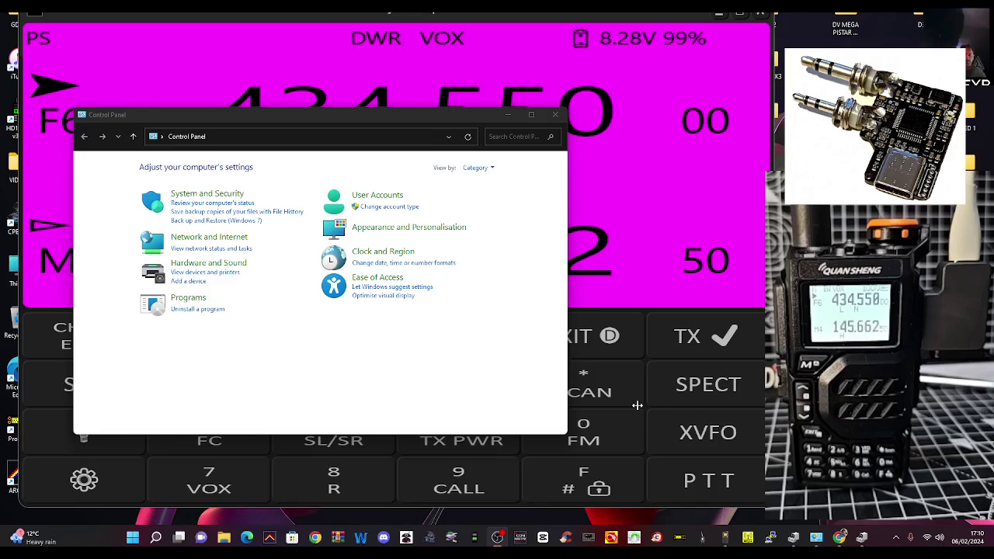
Step: Open the Sound dialog for managing audio devices from Hardware and Sound, and position it over the Control Panel window
click(196, 266)
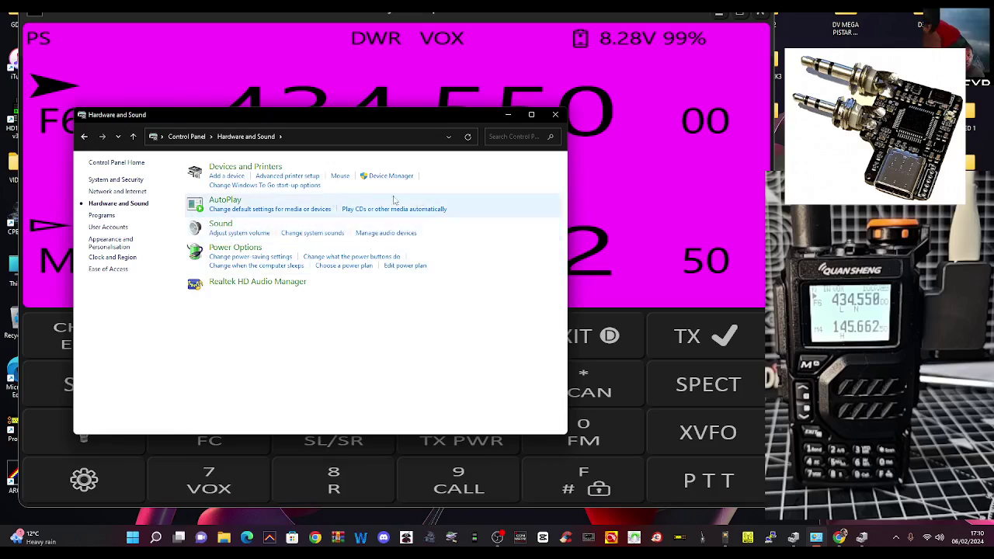
click(375, 237)
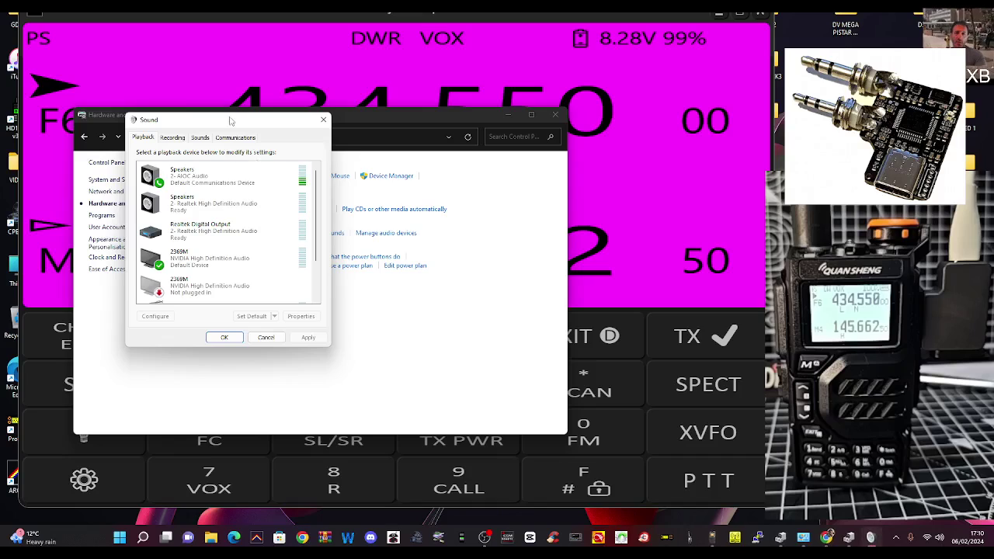
drag(225, 118, 302, 130)
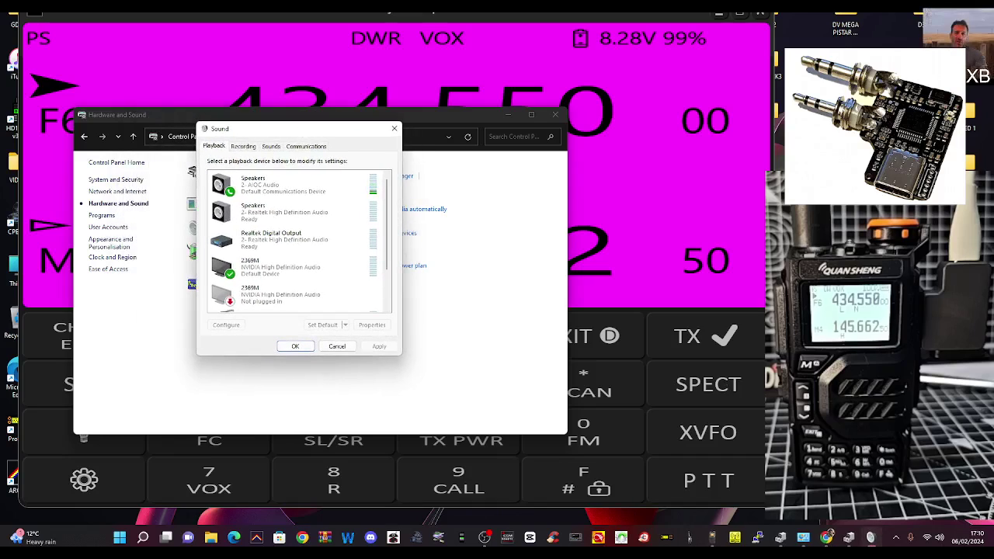
click(485, 537)
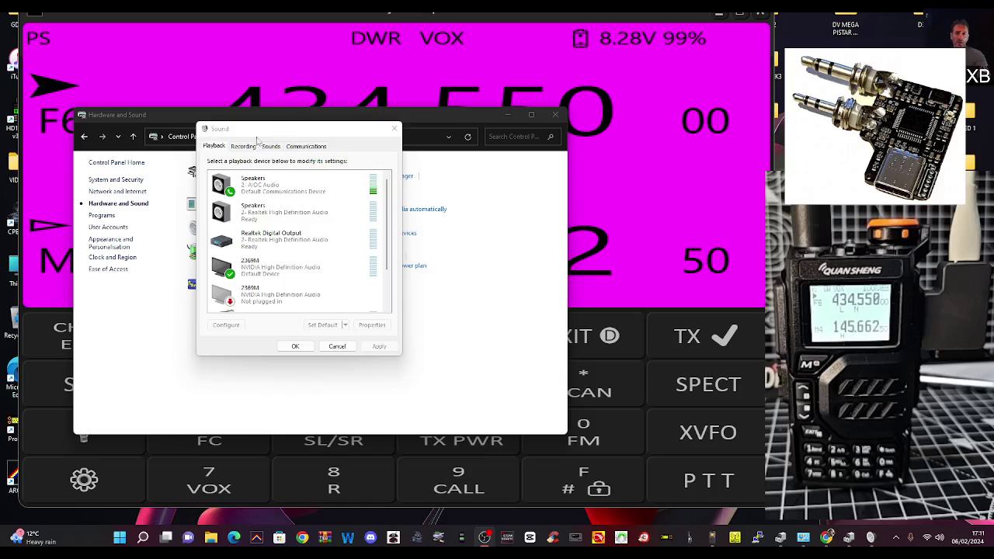
drag(285, 135, 250, 147)
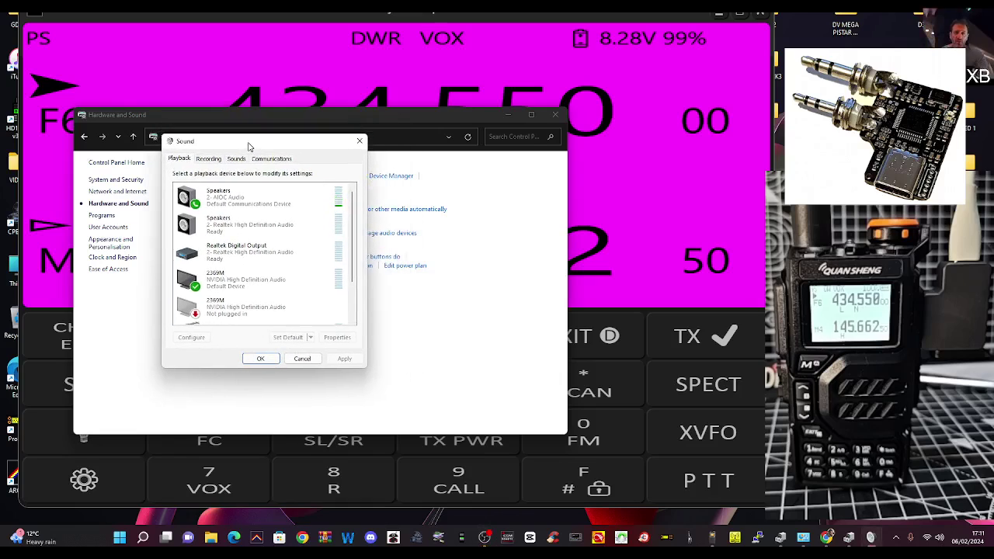
Step: Open the properties of the AIOC Audio microphone from the recording devices
click(208, 160)
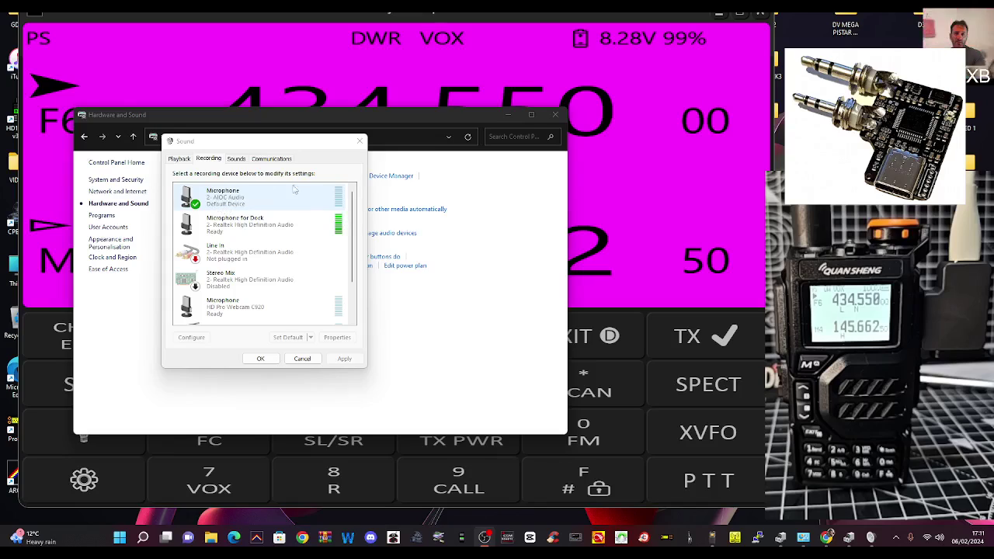
click(259, 200)
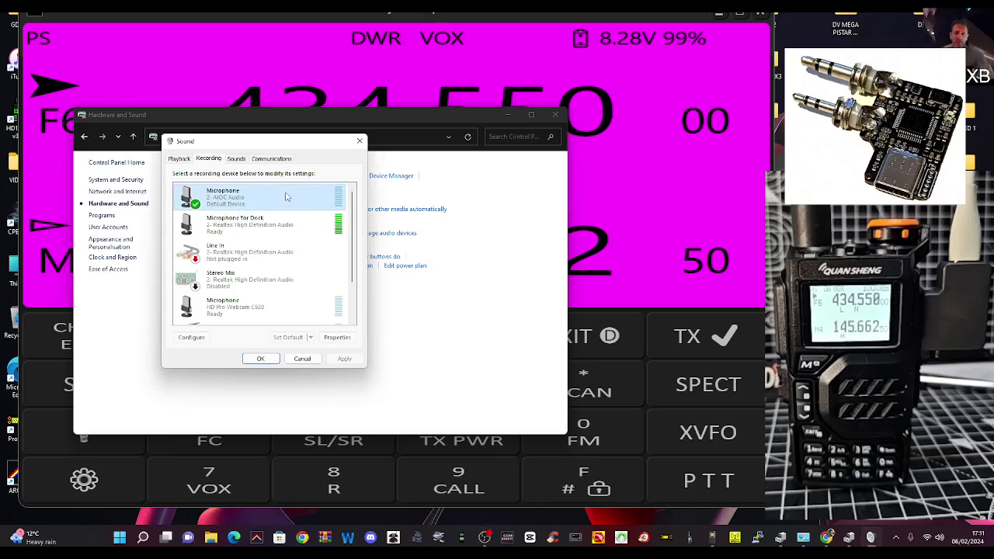
right_click(240, 196)
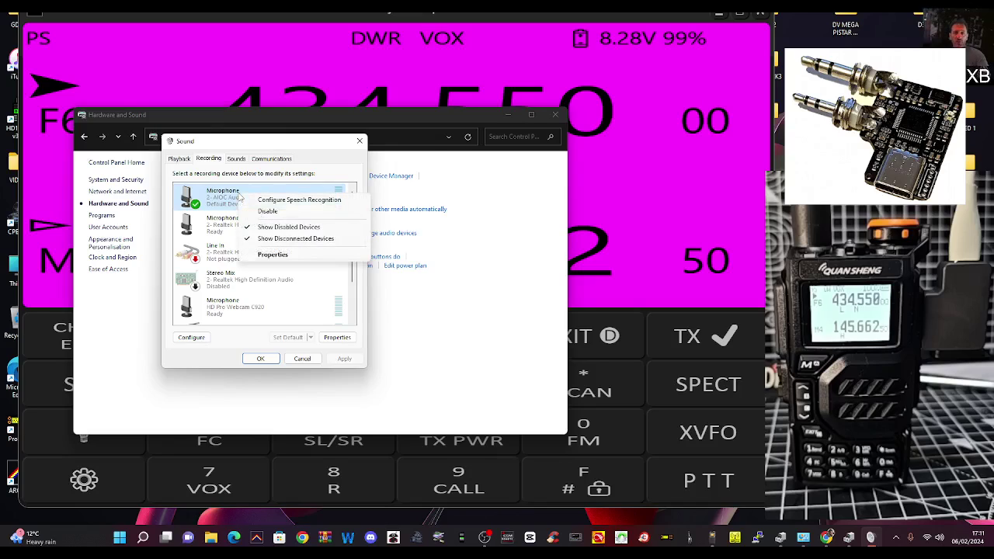
click(271, 254)
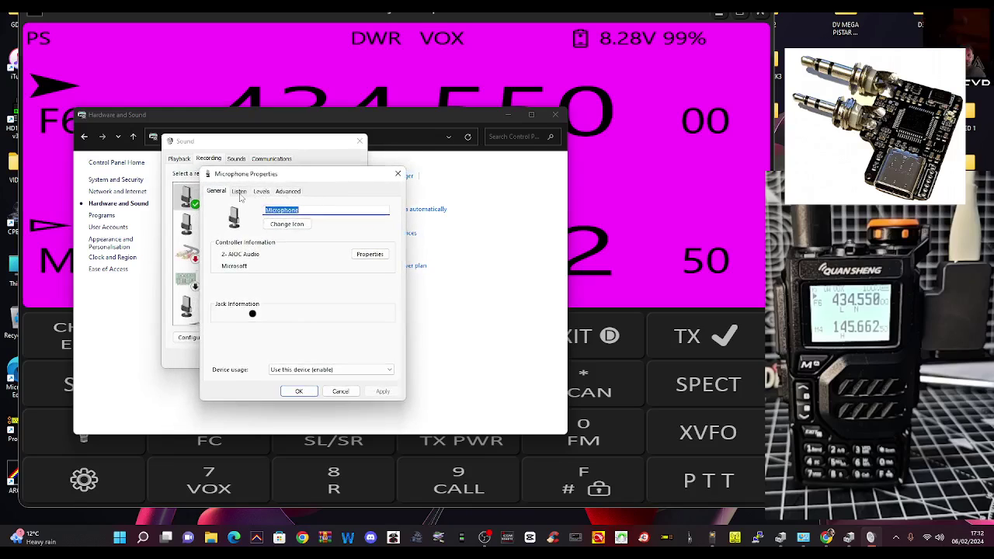
Step: Examine the AIOC microphone's Listen to this device setting and the available playback devices
click(239, 191)
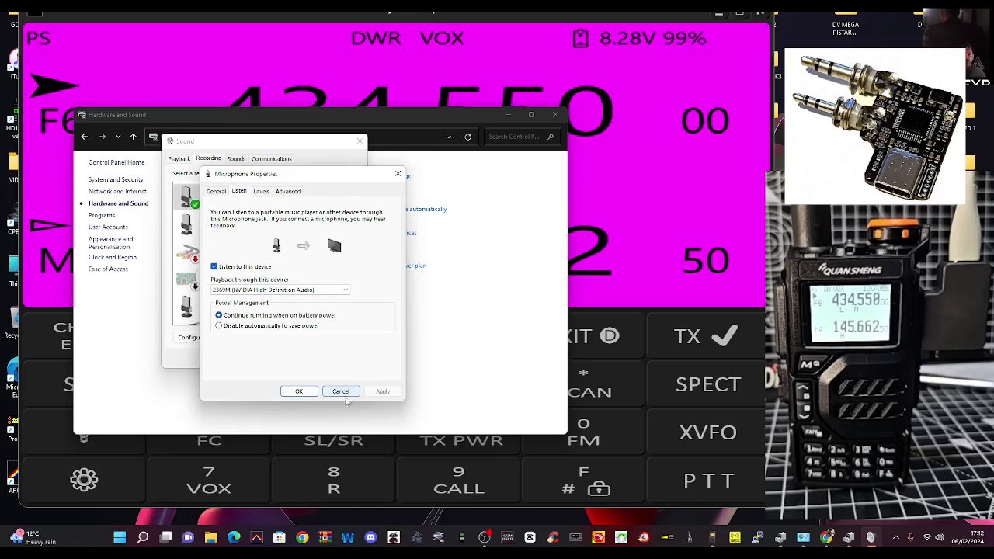
click(347, 290)
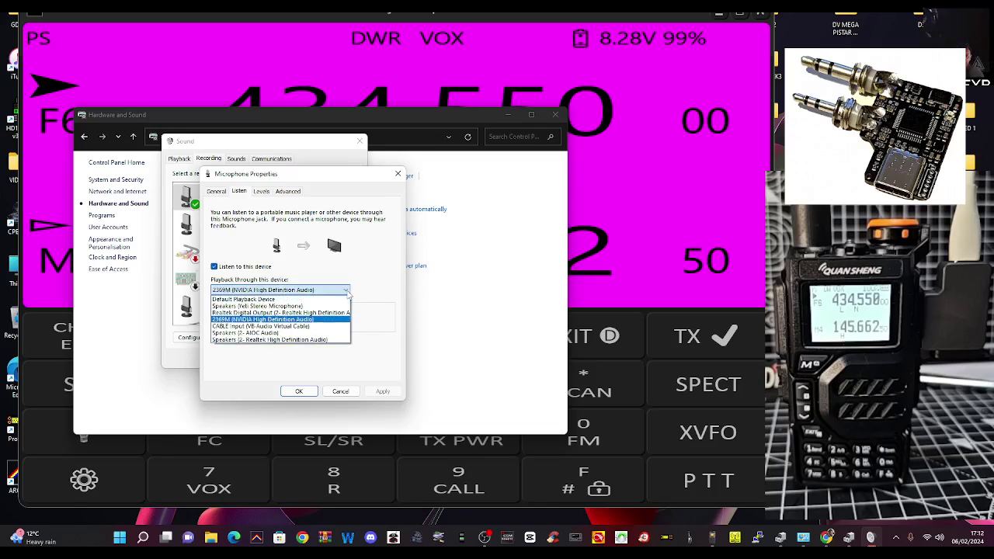
click(347, 291)
click(347, 291)
click(348, 292)
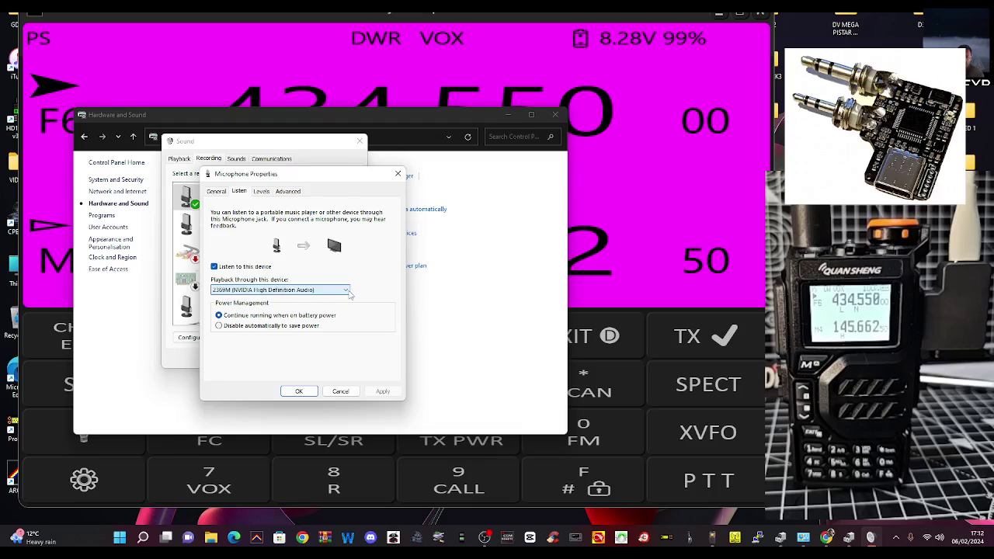
click(215, 266)
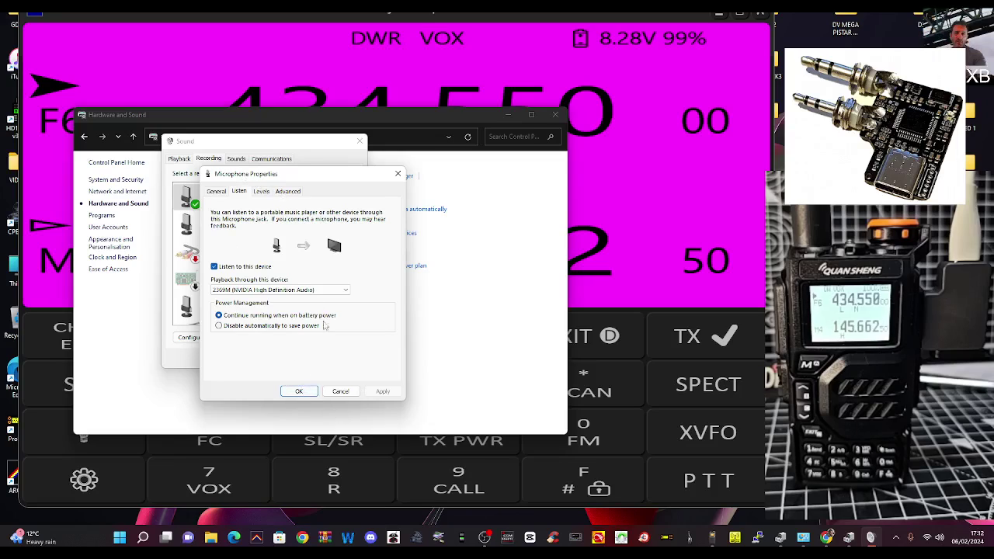
Step: Examine the AIOC microphone's level, general, listening, default format and exclusive mode settings
click(265, 193)
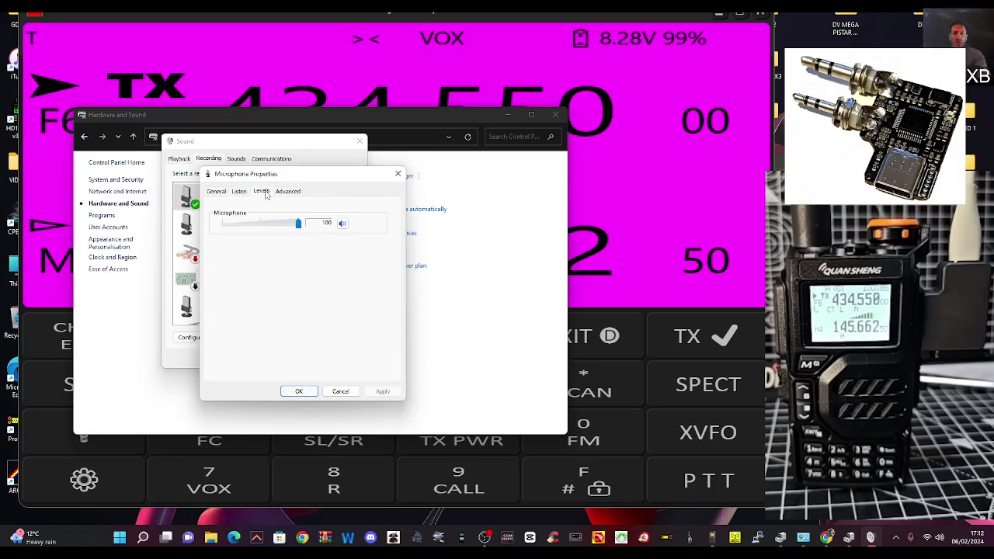
click(219, 193)
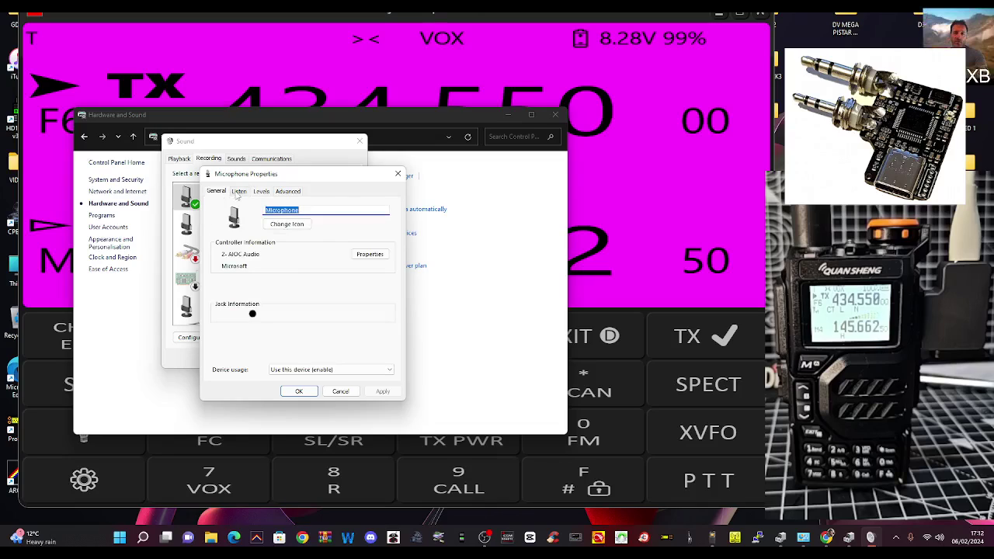
click(238, 193)
click(261, 192)
click(294, 193)
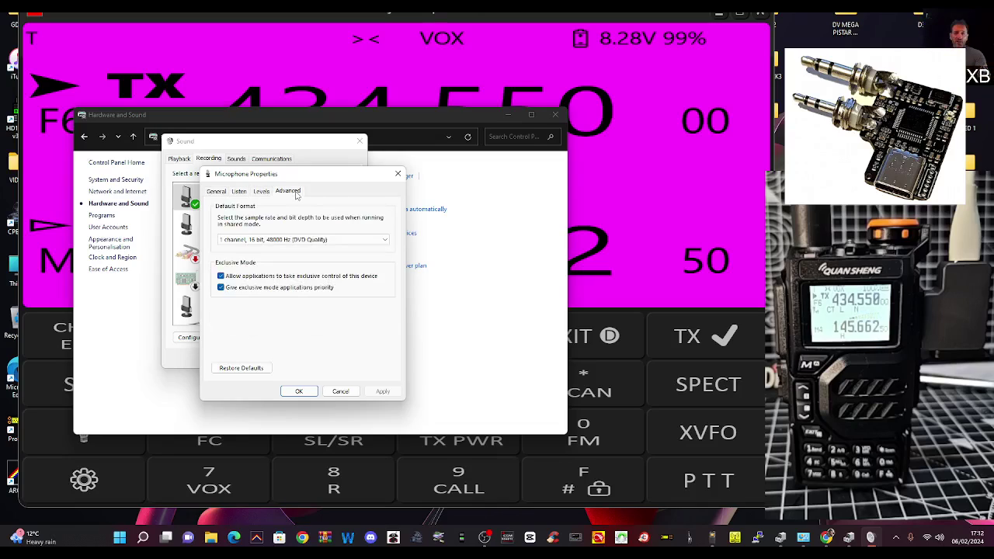
click(261, 192)
click(238, 192)
click(217, 192)
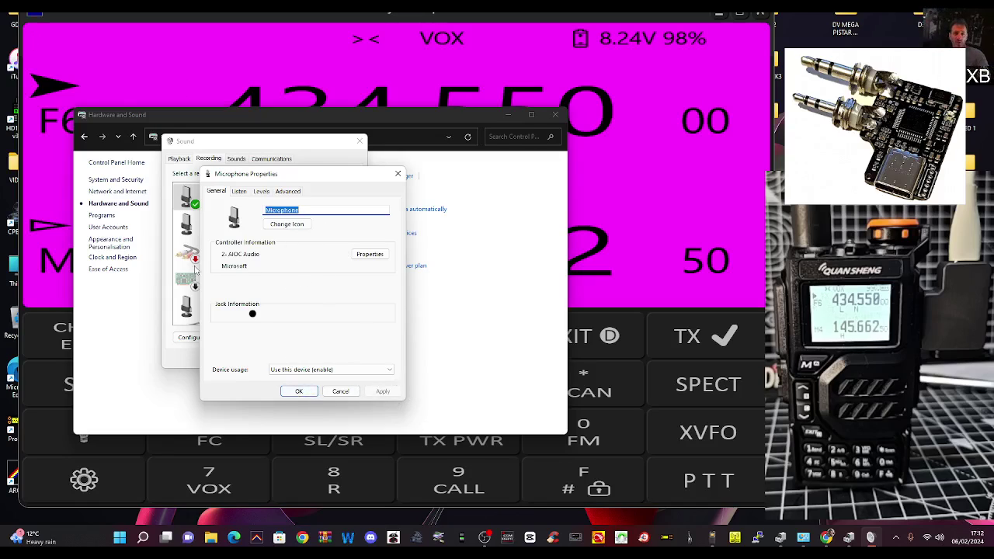
Step: Open the AIOC Audio controller's properties, review its driver, details and events information, and close them
click(369, 257)
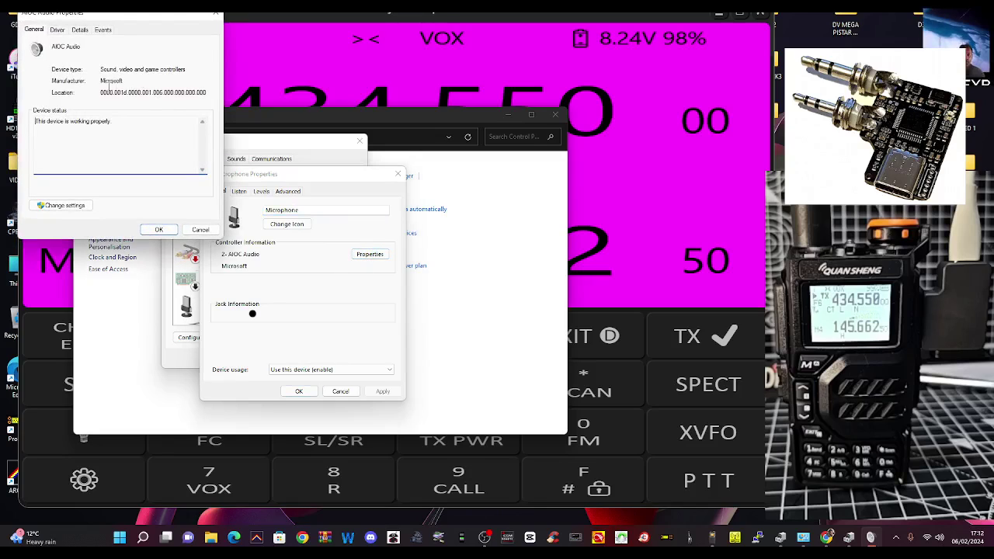
click(57, 32)
click(78, 31)
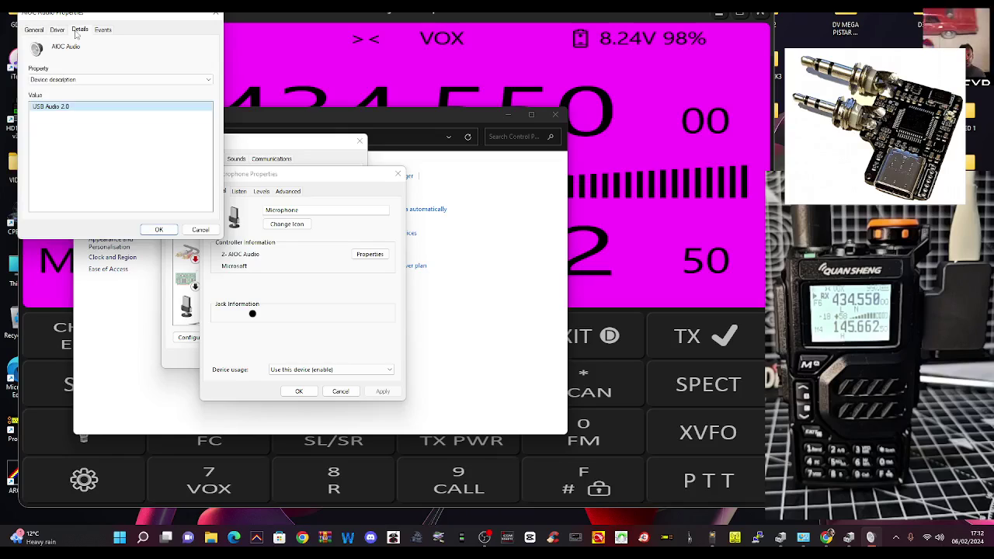
click(103, 31)
click(34, 31)
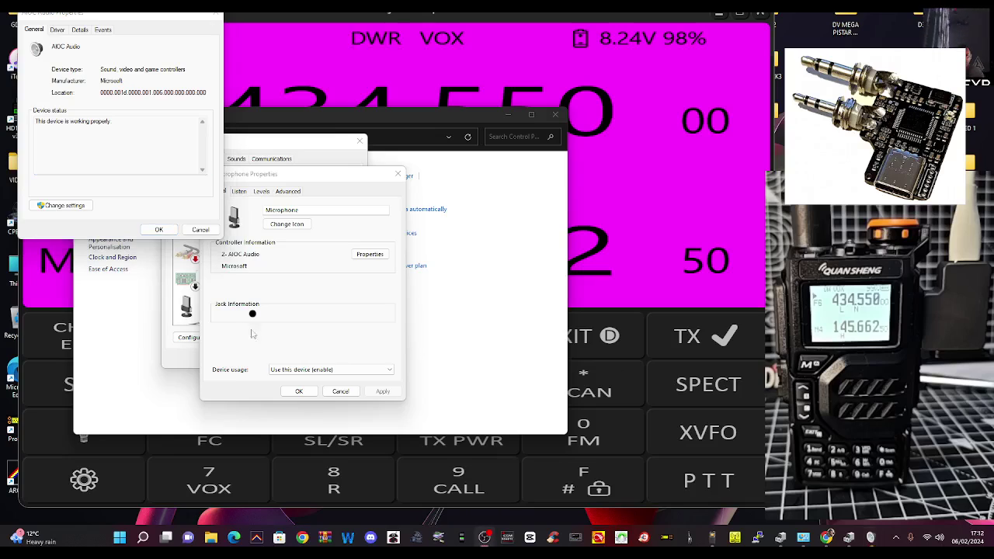
click(159, 229)
Step: Recheck the AIOC microphone's listening, level and advanced settings, and close its properties
click(239, 192)
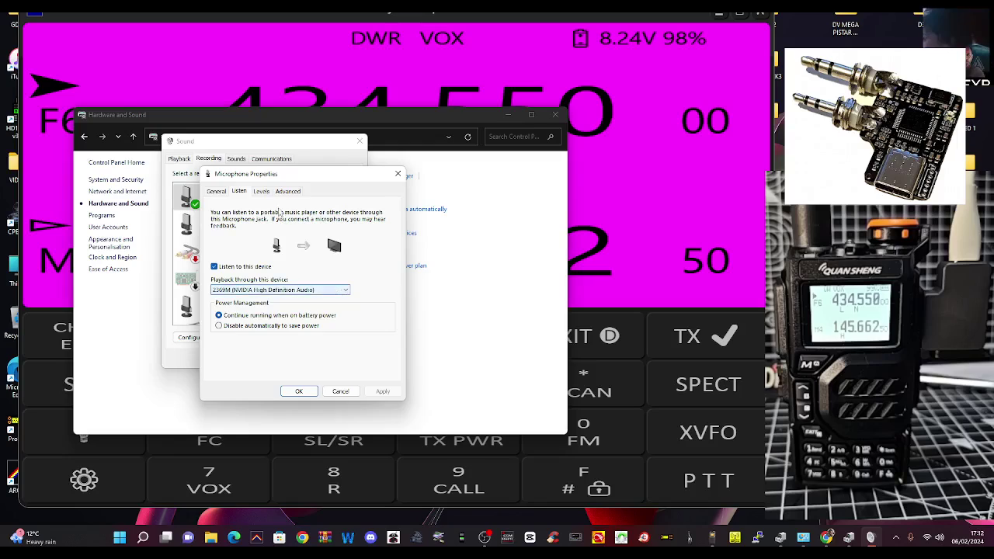
click(269, 194)
click(283, 194)
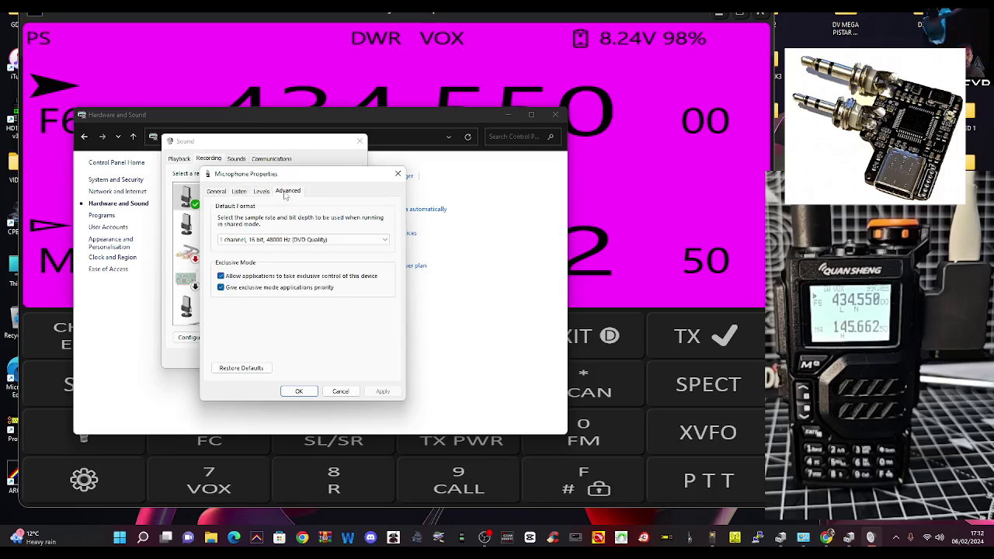
click(215, 193)
click(299, 392)
Step: Open the properties of the Realtek Microphone for Dock and examine its Listen setting and playback device choices
click(255, 227)
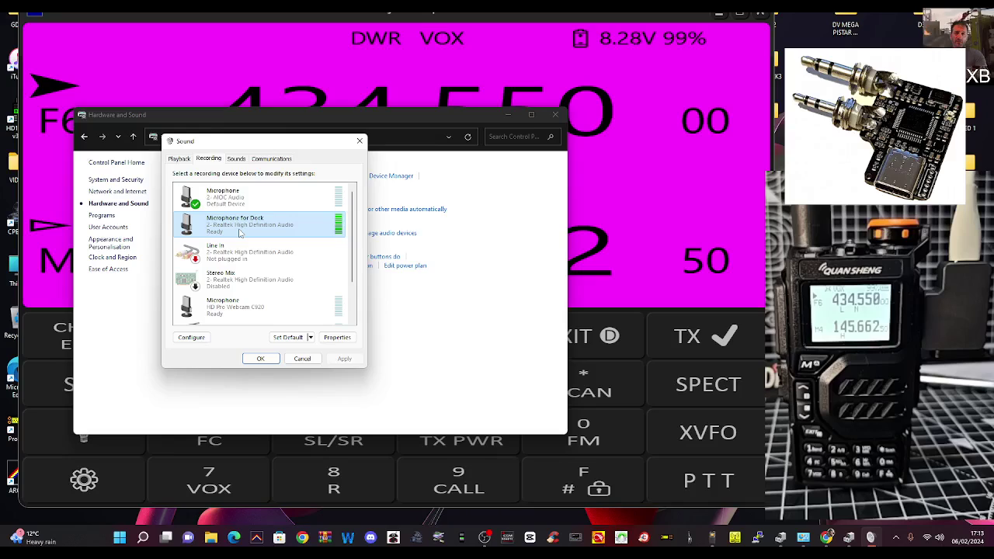
right_click(240, 230)
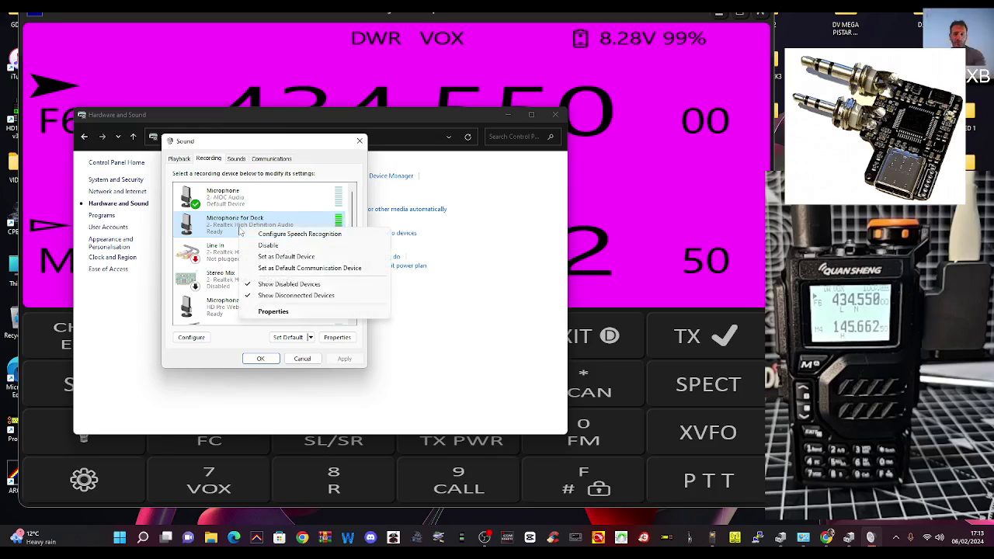
click(271, 312)
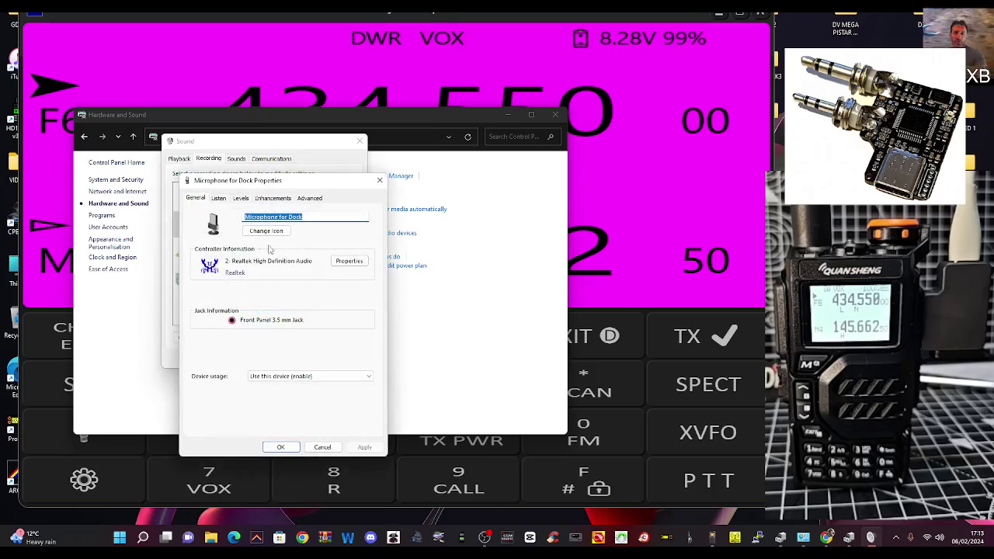
click(221, 200)
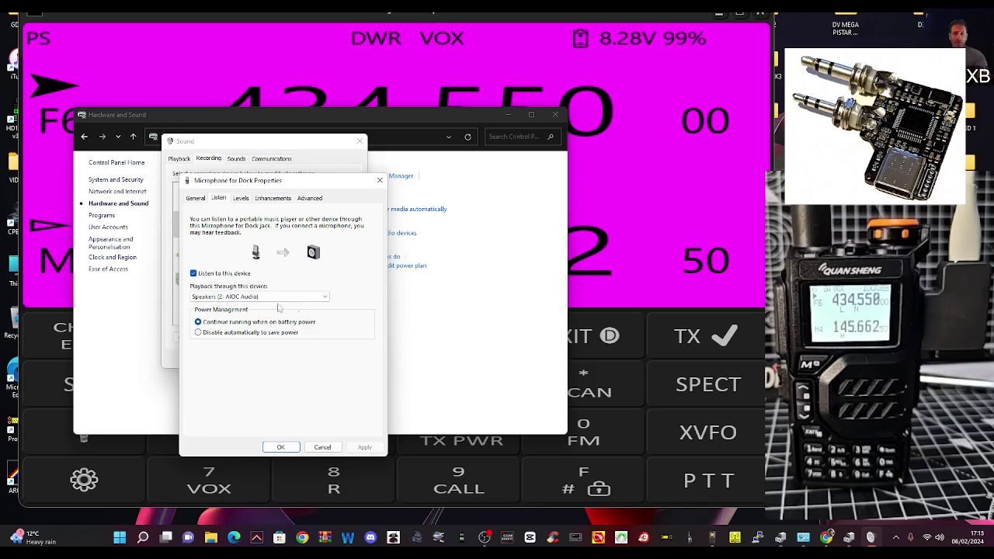
click(325, 298)
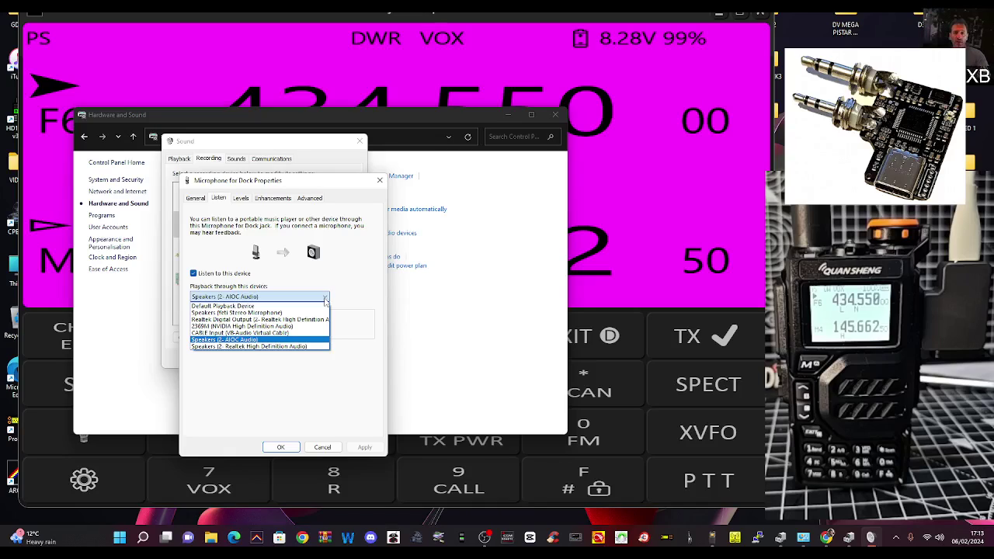
click(325, 299)
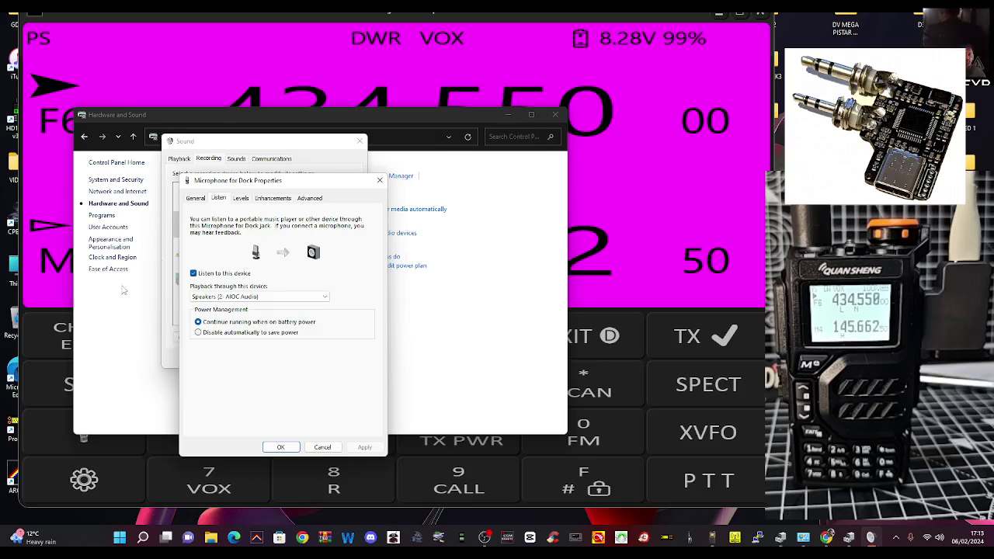
Step: Review the Microphone for Dock's general, level, enhancement and advanced settings, and close its properties
click(195, 199)
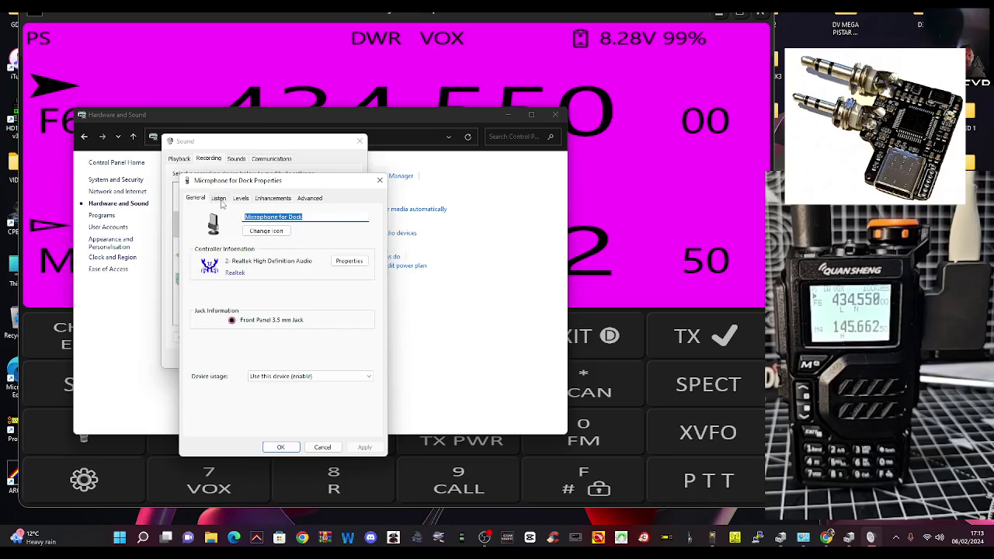
click(220, 199)
click(238, 201)
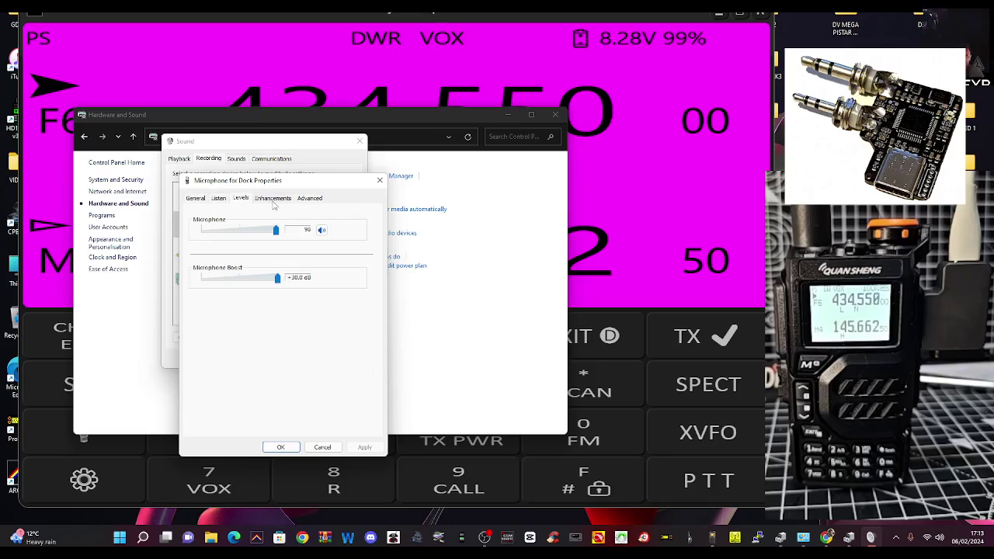
click(273, 200)
click(305, 199)
click(196, 199)
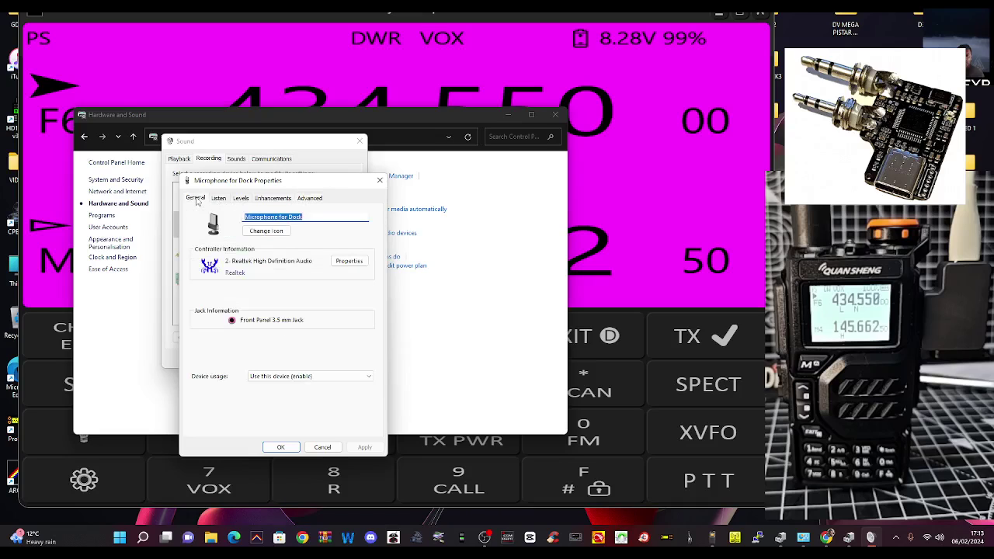
click(289, 449)
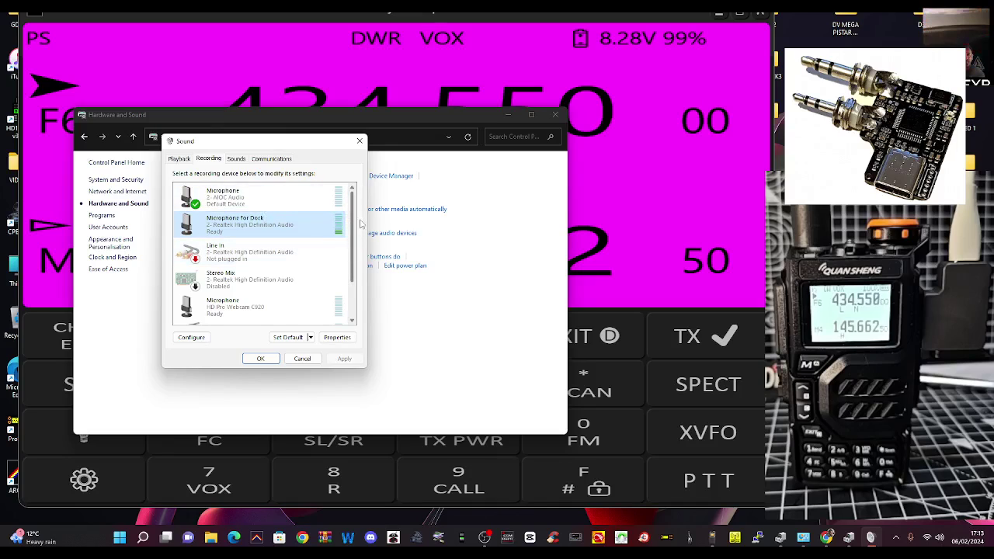
Step: Reopen the AIOC Audio microphone's properties and check which device its Listen setting plays through
click(284, 203)
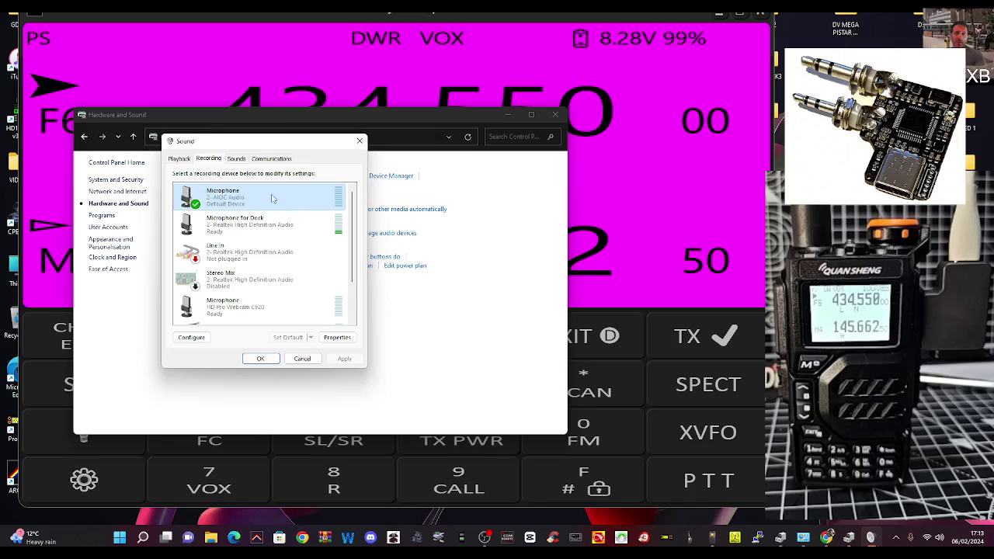
right_click(243, 194)
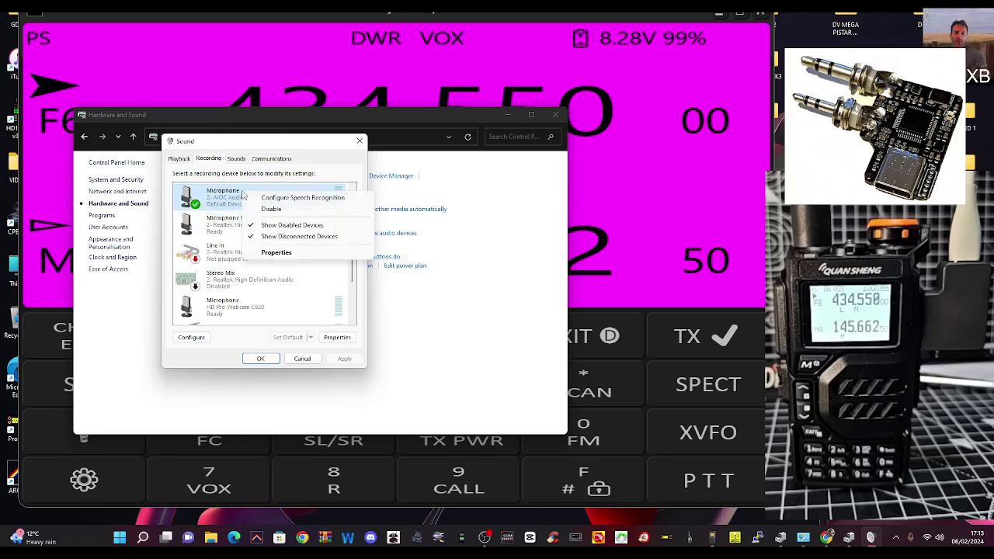
click(287, 256)
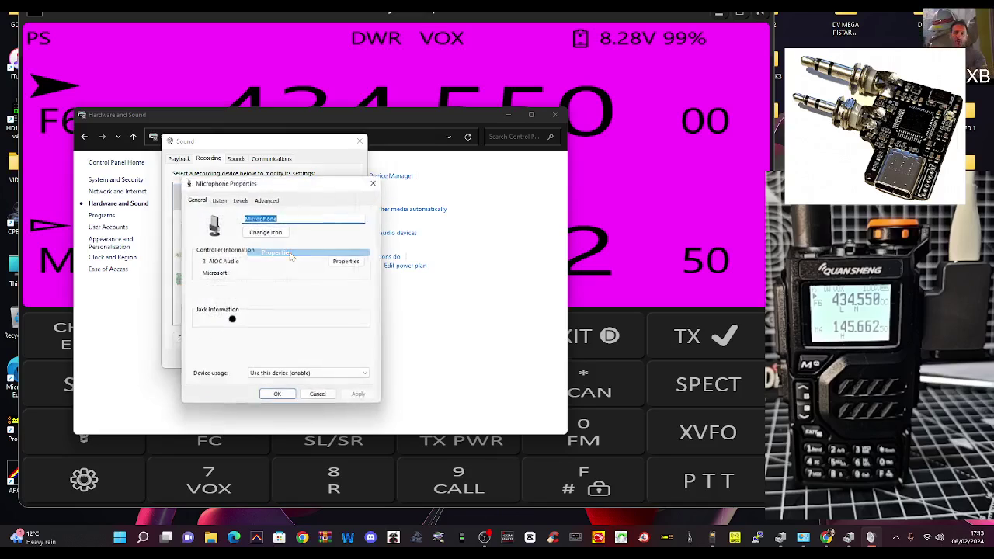
click(220, 198)
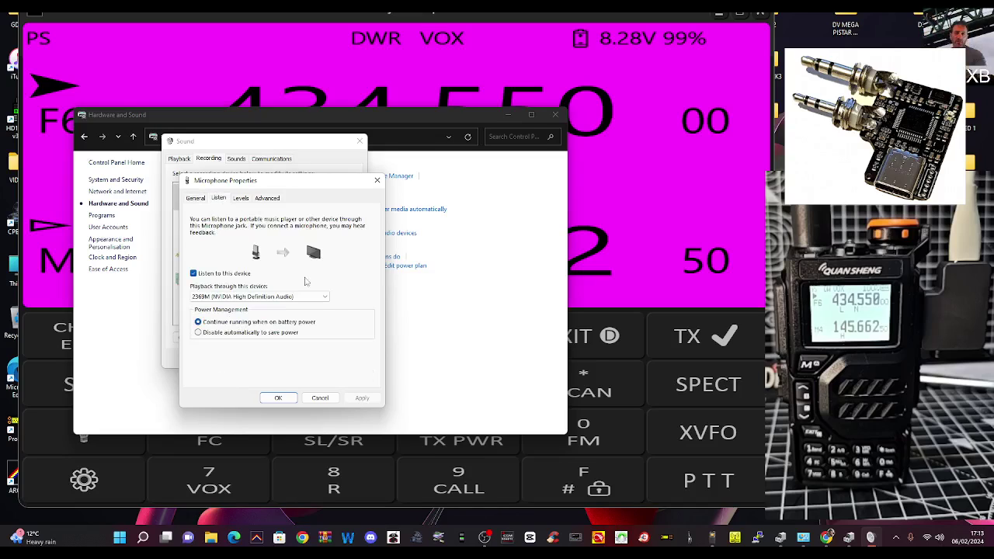
click(325, 297)
click(325, 297)
click(325, 298)
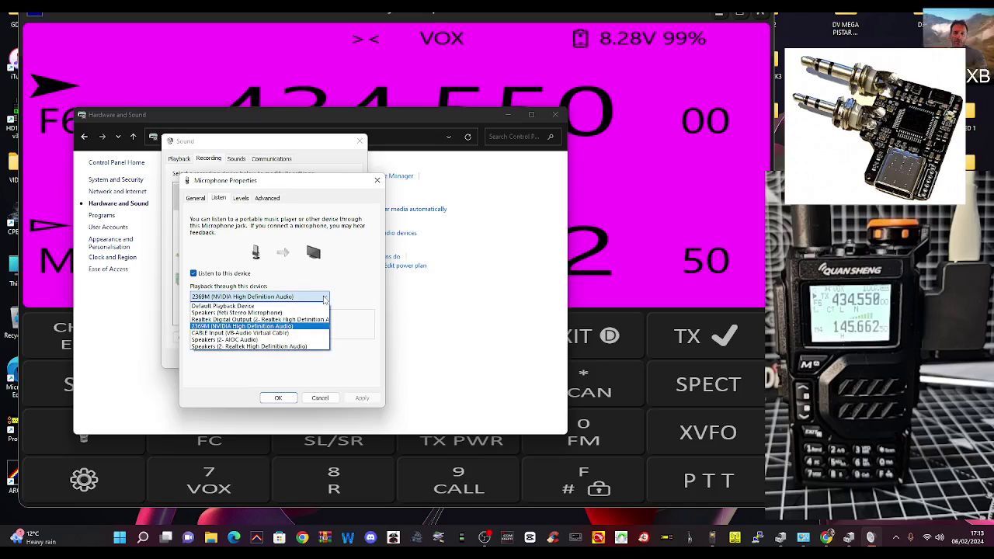
click(324, 299)
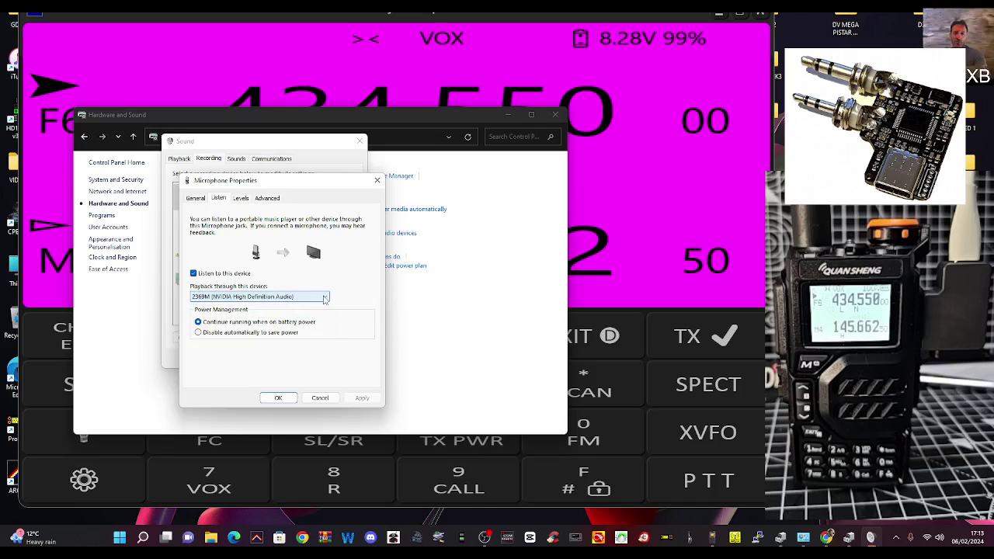
Step: Check the AIOC microphone's input level and advanced settings
click(241, 199)
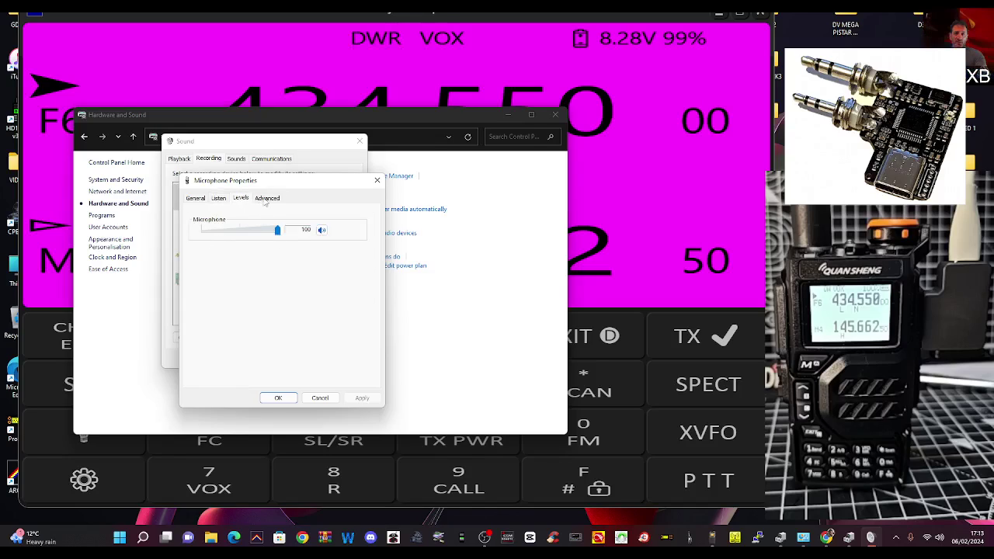
click(267, 199)
click(241, 198)
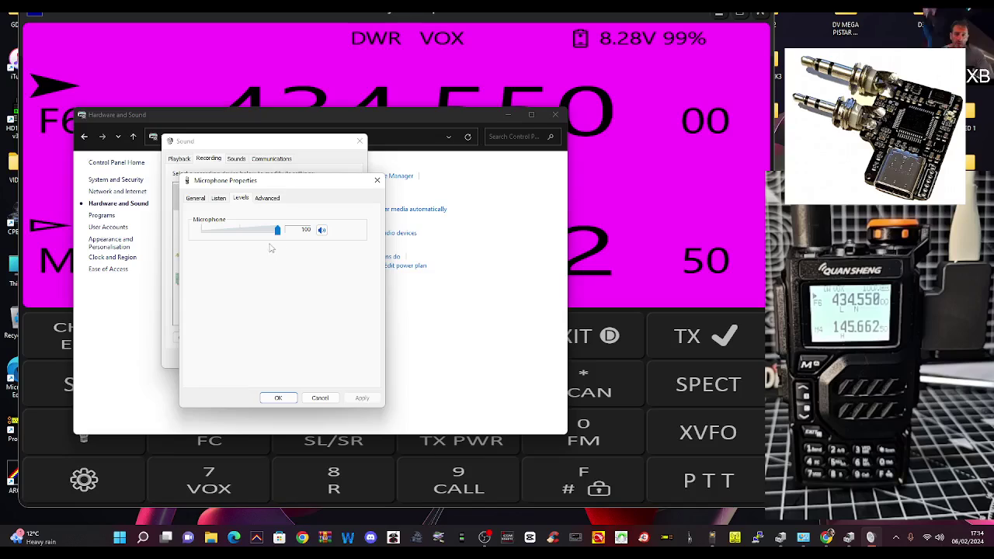
Step: Review the AIOC microphone's Listen and general settings and its AIOC Audio controller properties, and close the sound windows
click(220, 199)
click(196, 199)
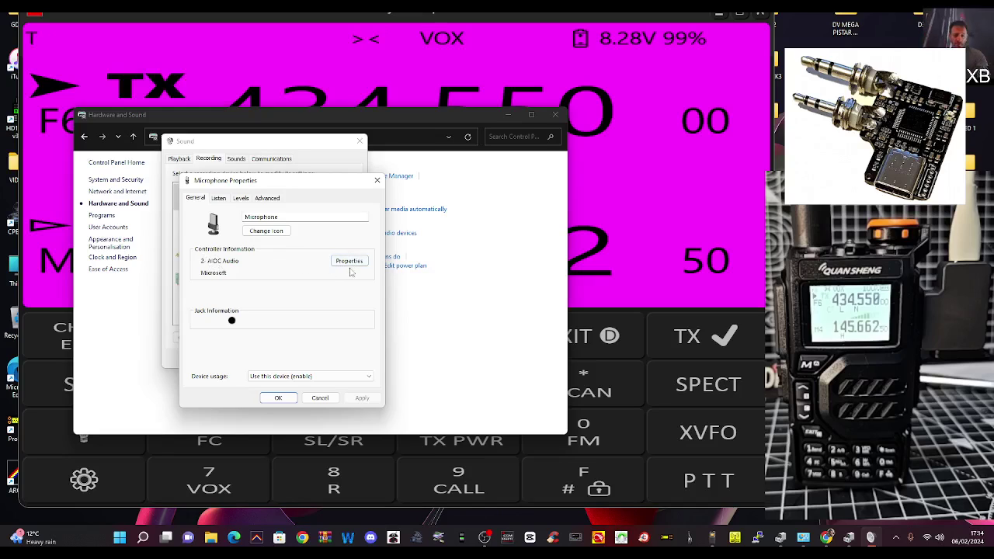
click(350, 263)
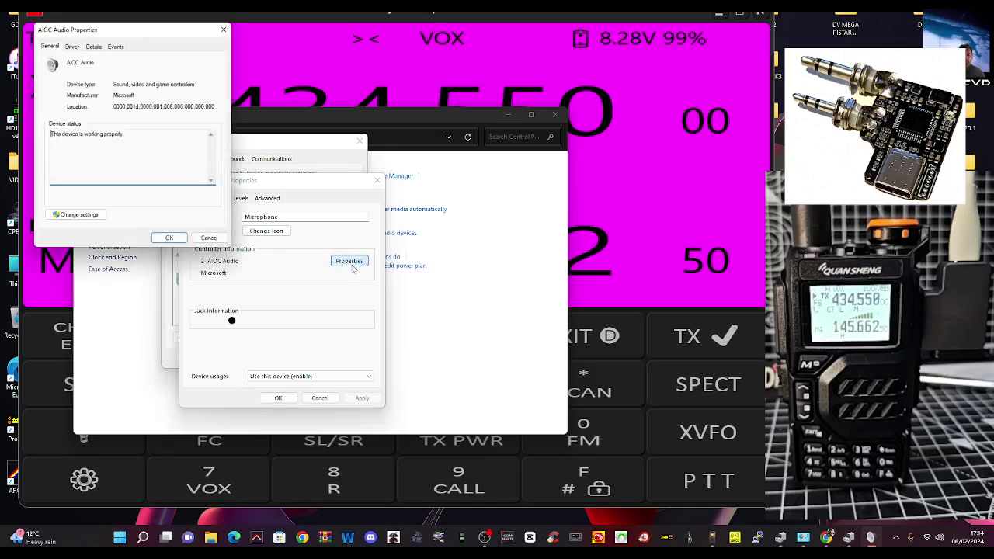
click(229, 26)
click(378, 180)
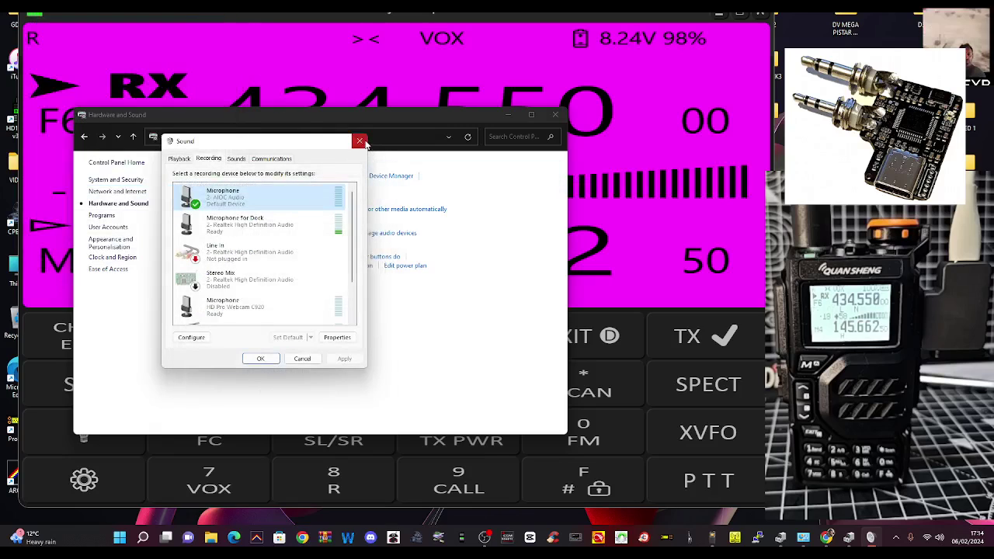
click(360, 142)
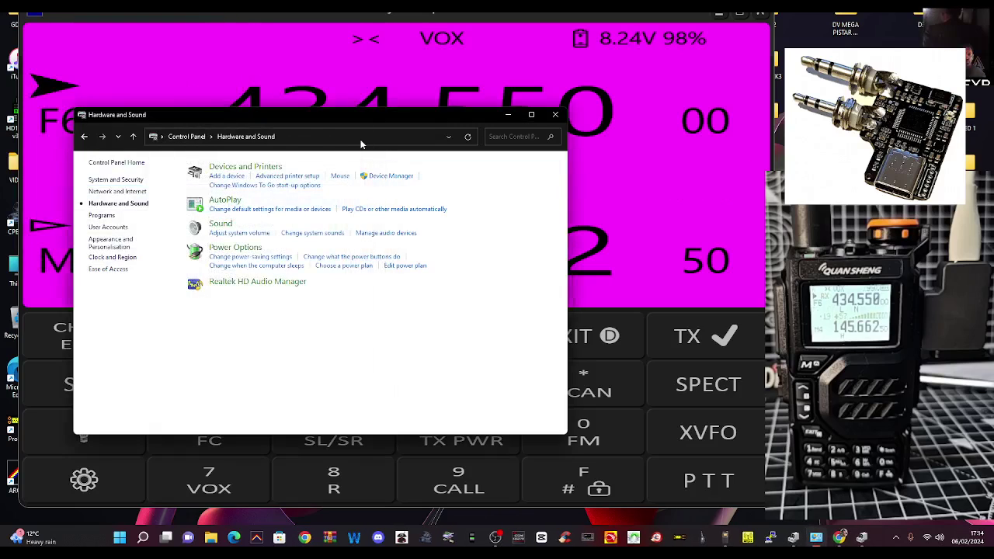
click(506, 119)
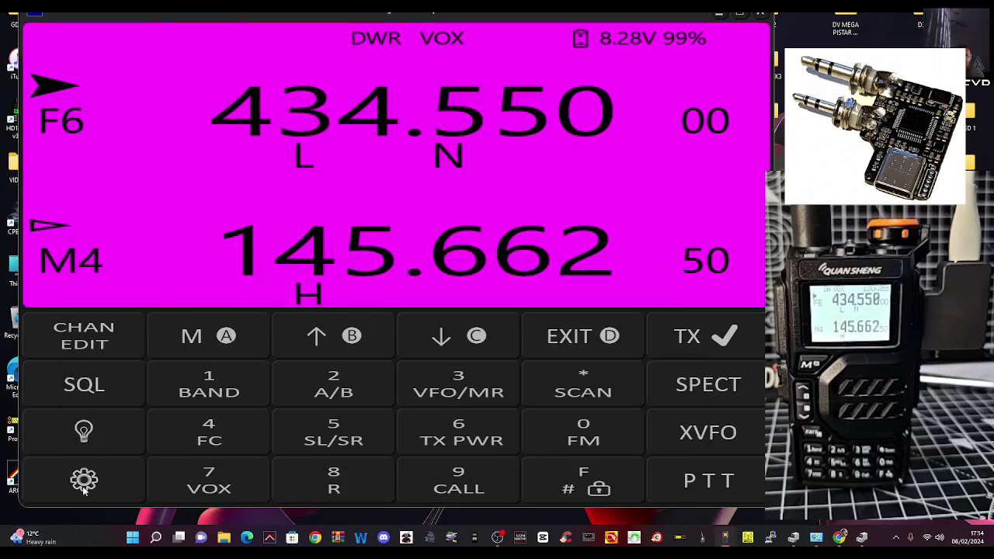
Step: Recheck the Quansheng Dock settings and close them, and switch the transmit lock on and off again
click(94, 492)
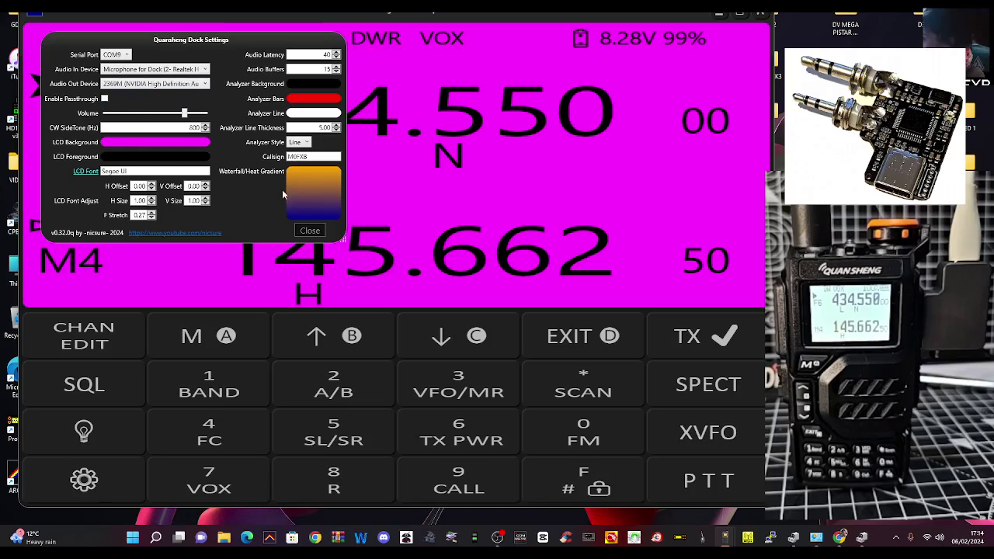
click(311, 233)
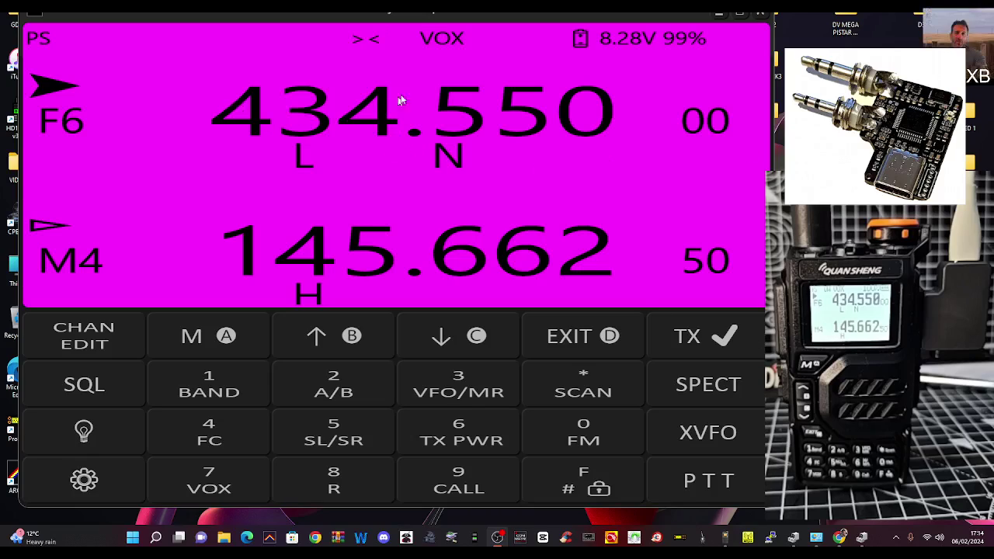
click(728, 348)
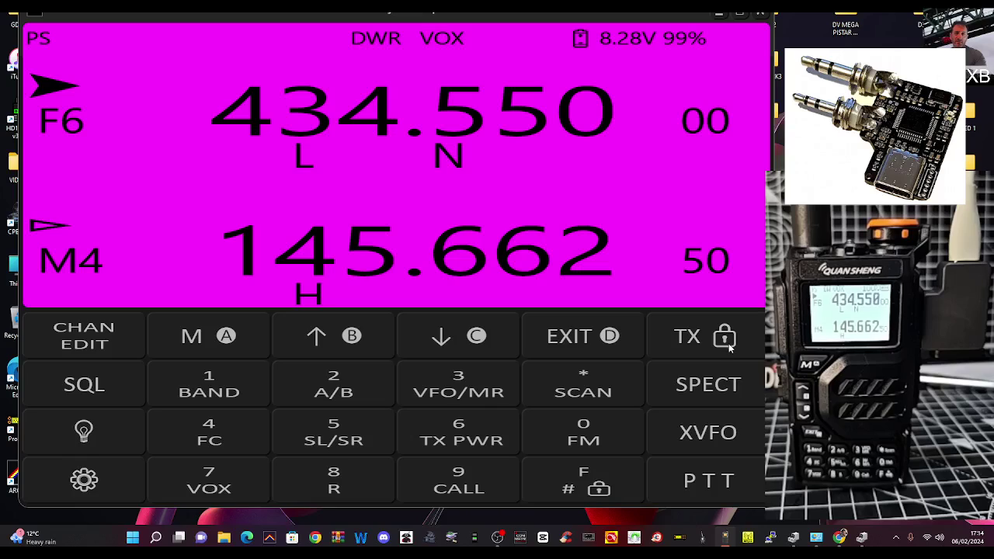
click(716, 339)
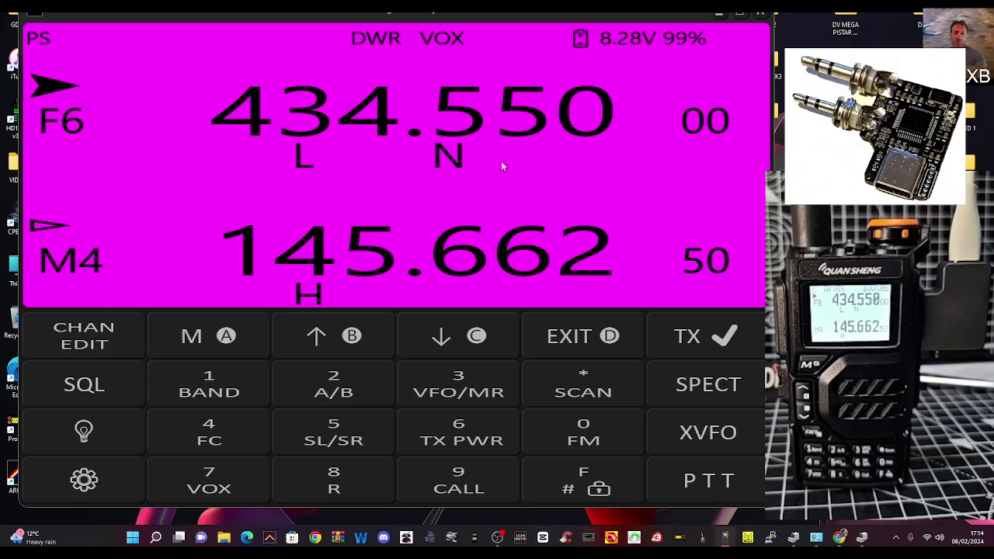
Step: Switch to the microHUB Control page in Chrome, start the Audio Test, and return to Quansheng Dock
click(840, 537)
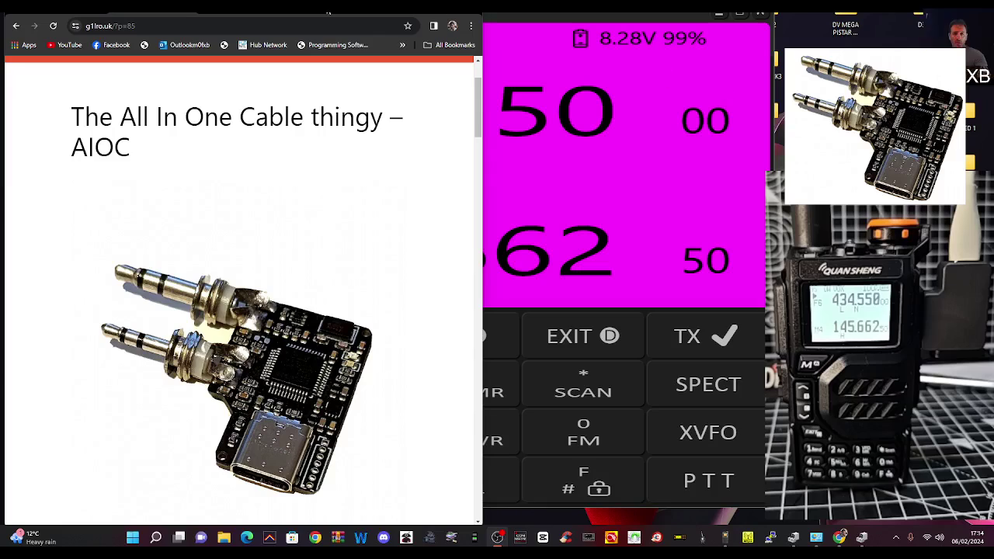
click(327, 13)
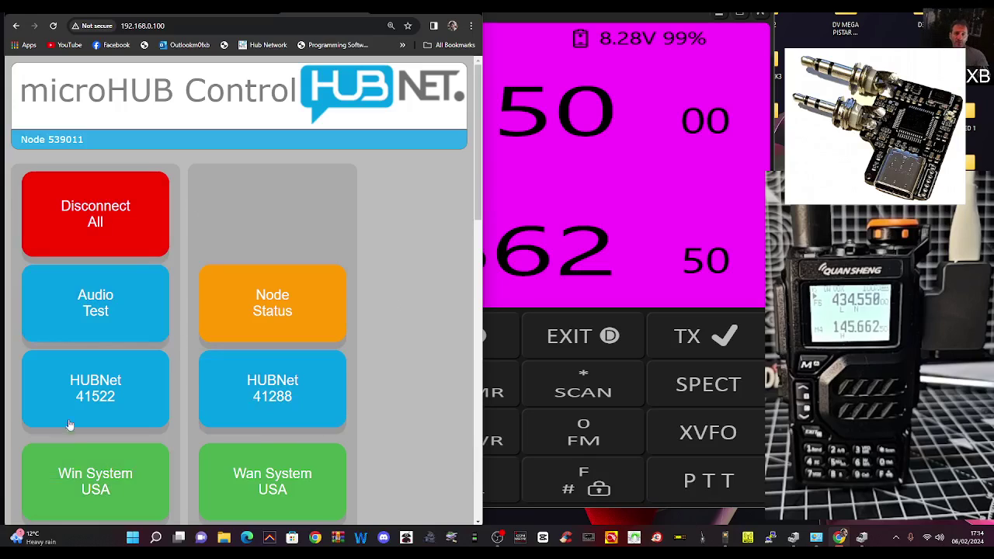
click(107, 321)
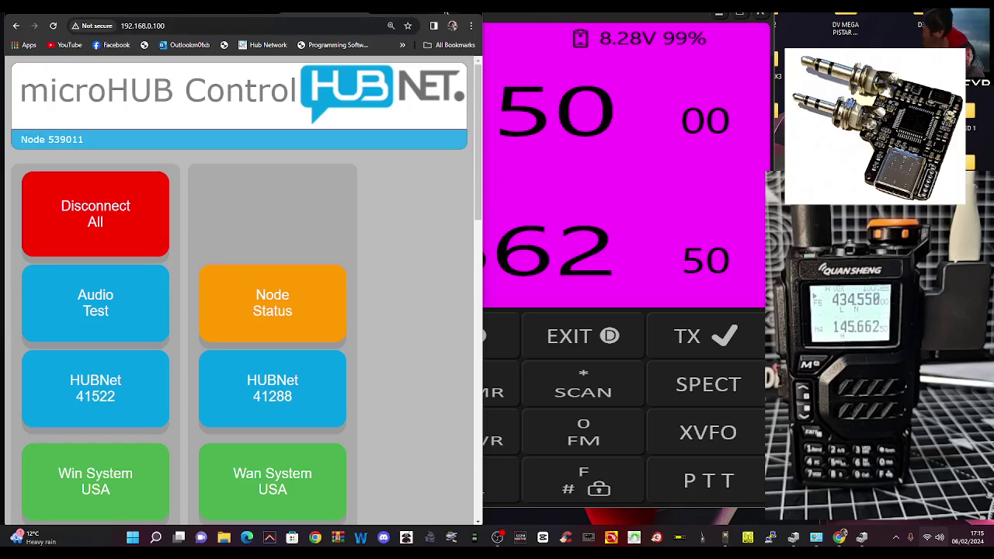
click(443, 14)
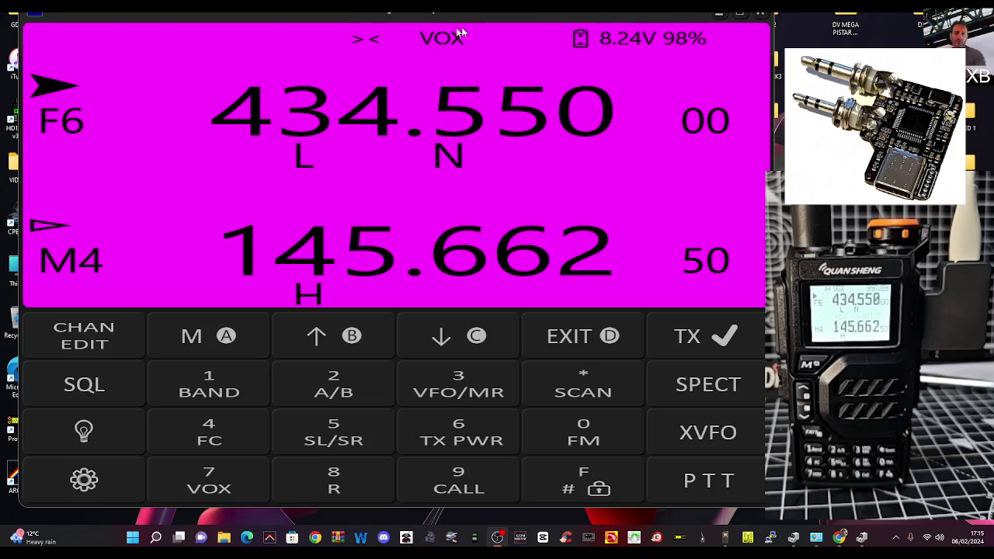
Step: Key the radio's PTT to transmit a test on 434.550
click(720, 487)
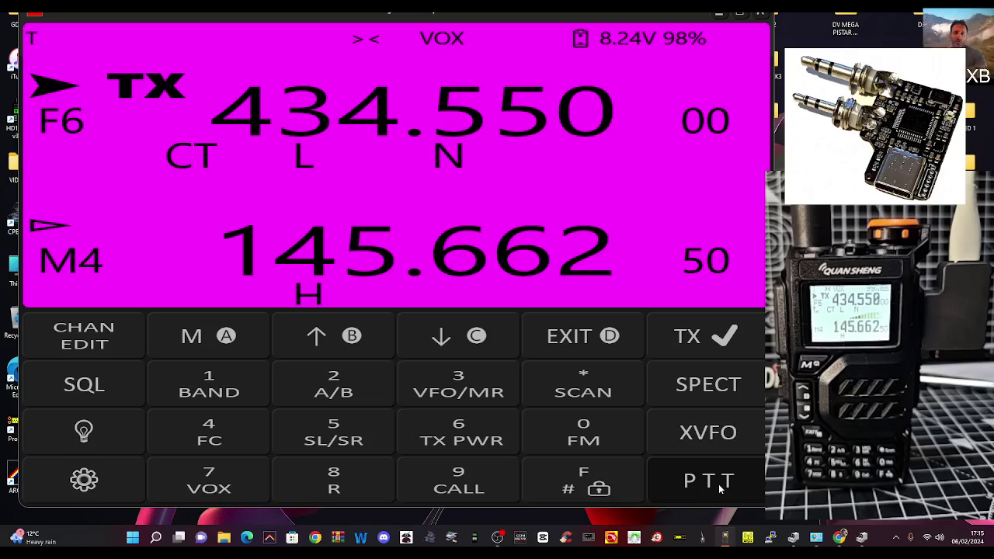
click(720, 488)
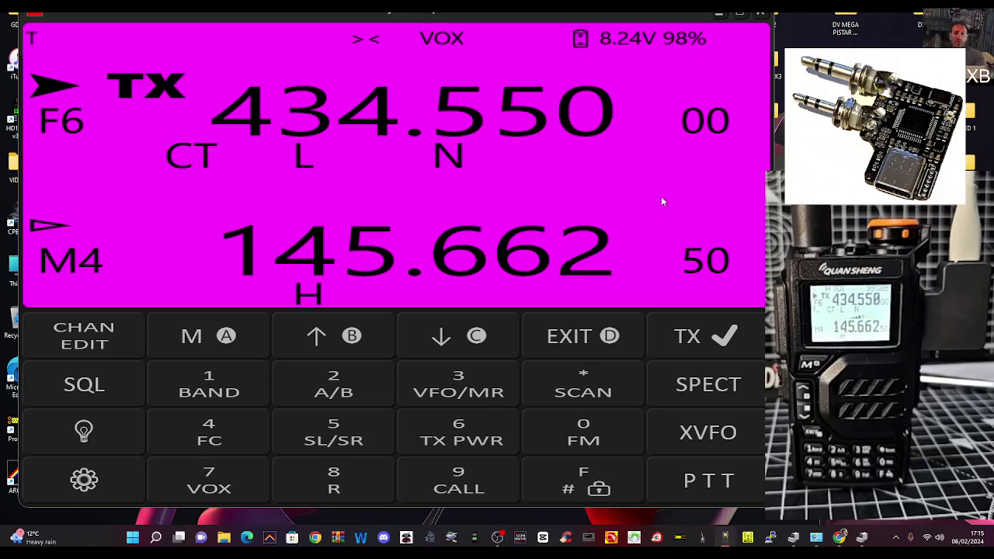
Step: Switch to microHUB Control in Chrome, disconnect all nodes, connect HUBNet 41522, and return to Quansheng Dock
click(842, 538)
click(113, 221)
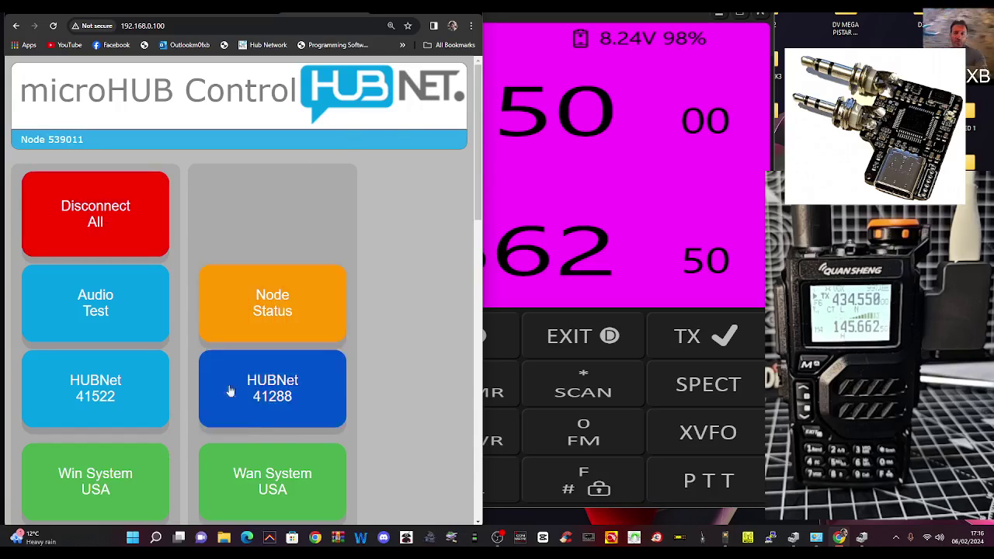
click(98, 397)
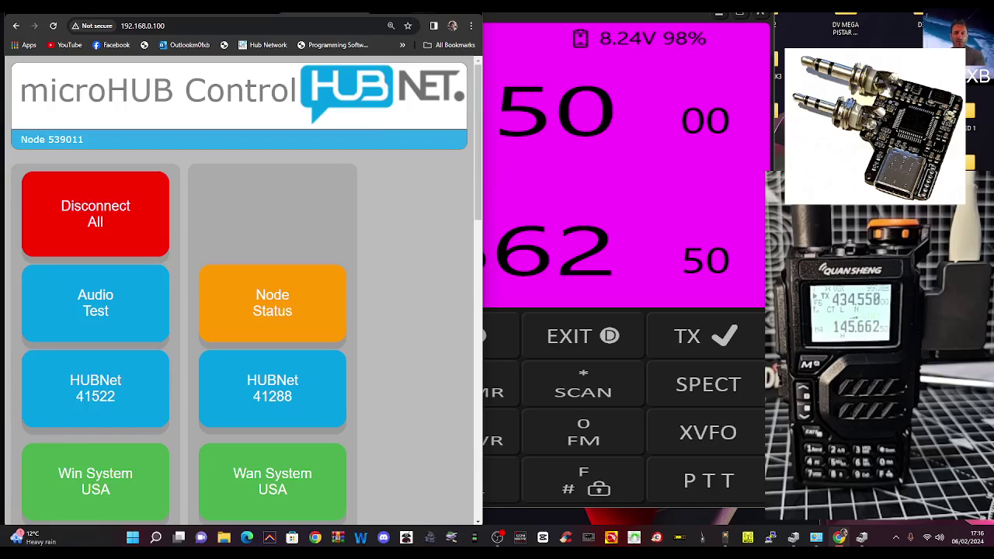
click(691, 220)
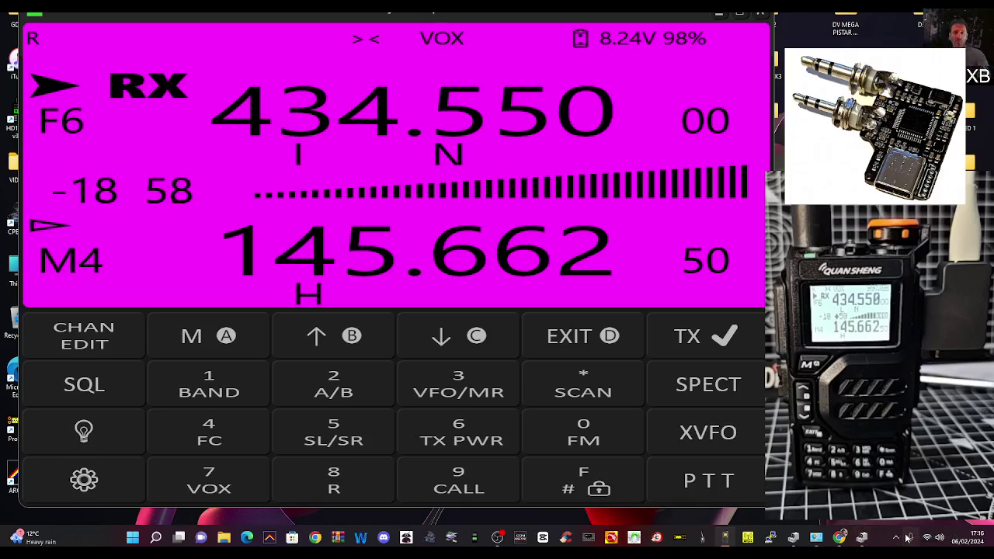
Step: Lower the dock's audio volume slightly in its settings and close them
click(114, 489)
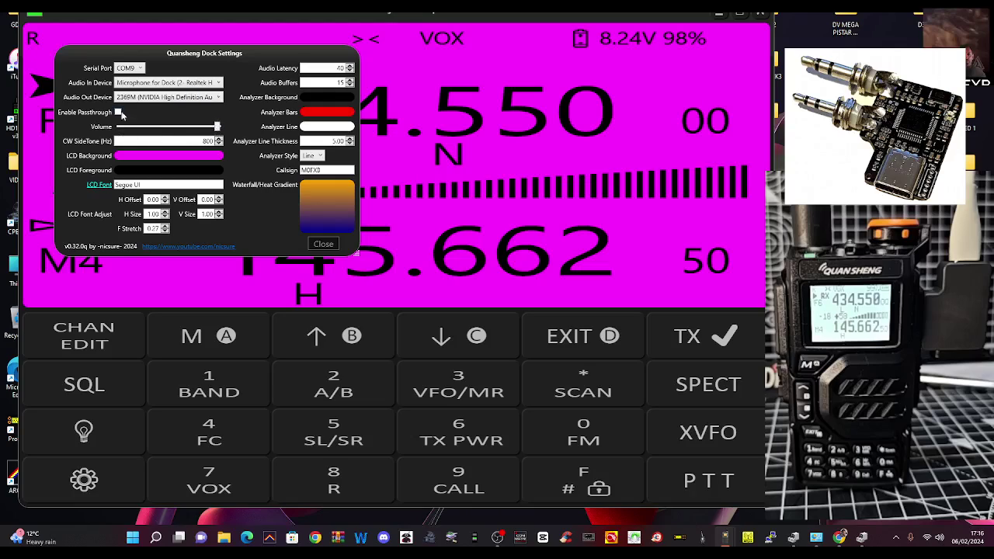
mouse_move(220, 129)
mouse_down()
mouse_move(122, 130)
mouse_move(215, 129)
mouse_up()
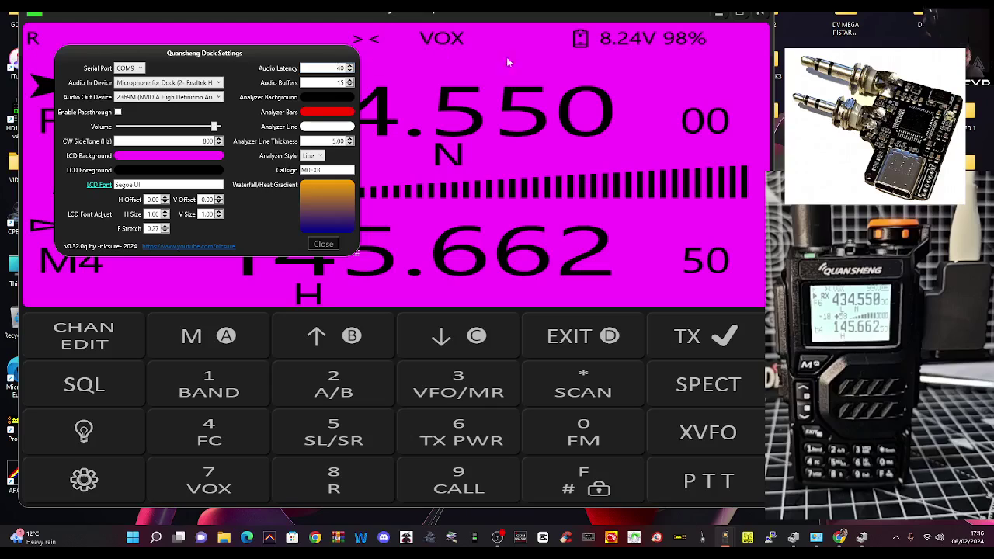
click(324, 244)
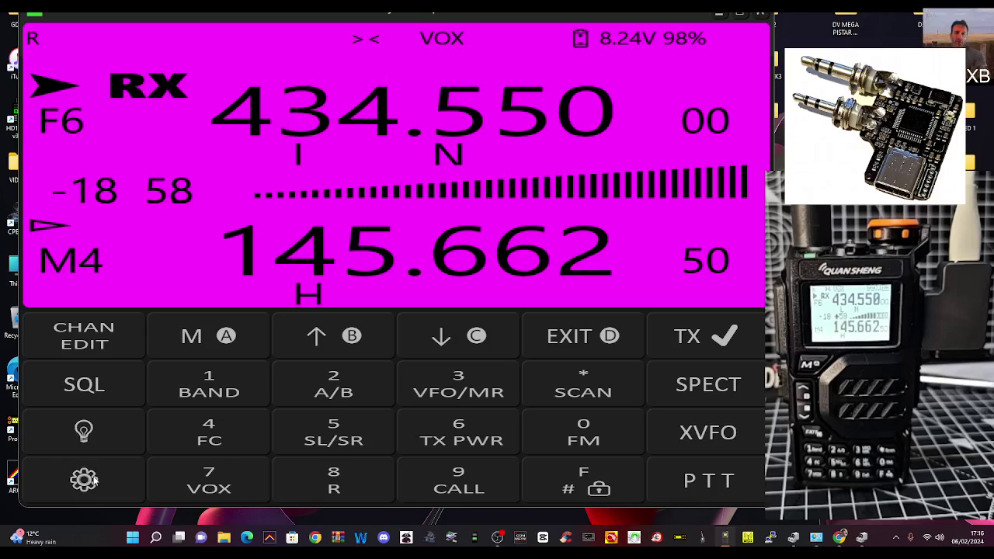
Step: Read the channels from the radio into the Quansheng Channel Editor and close the editor
click(103, 344)
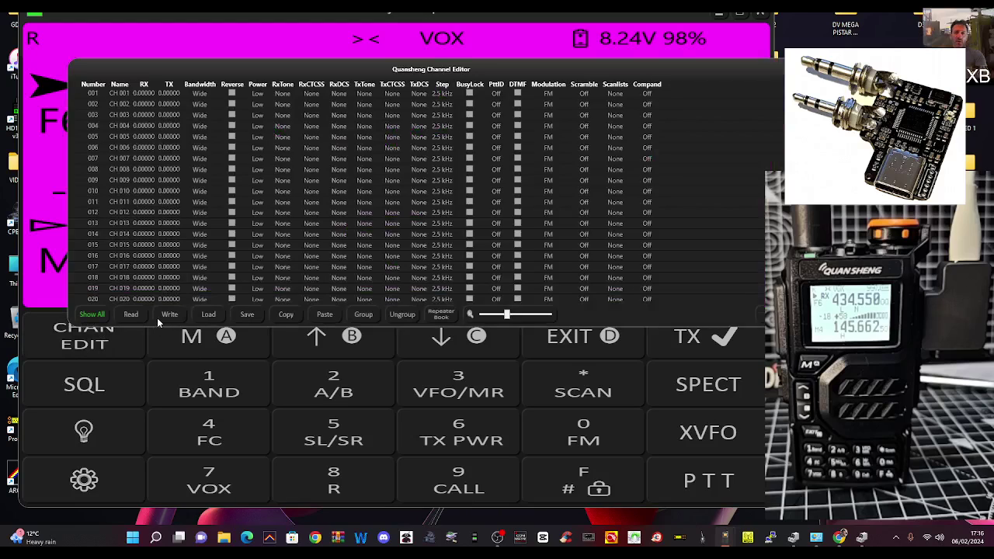
click(136, 315)
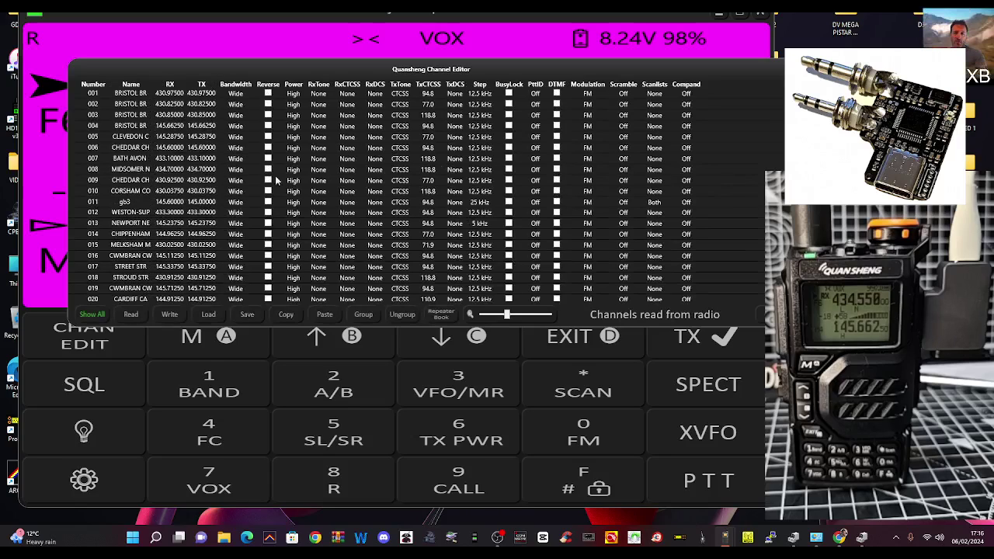
click(761, 320)
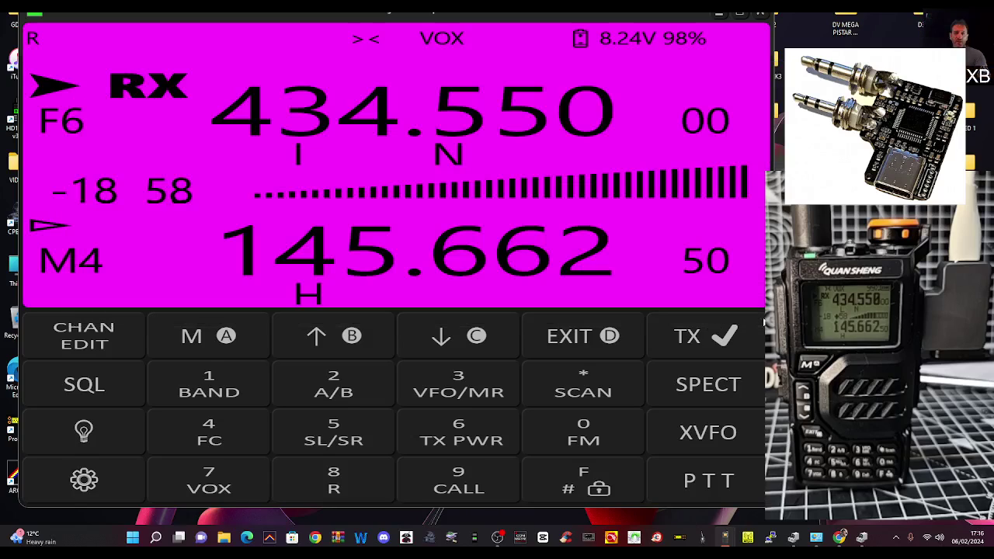
Step: Open the XVFO mode, tune VFO A down to about 145.516, and exit the mode
click(696, 436)
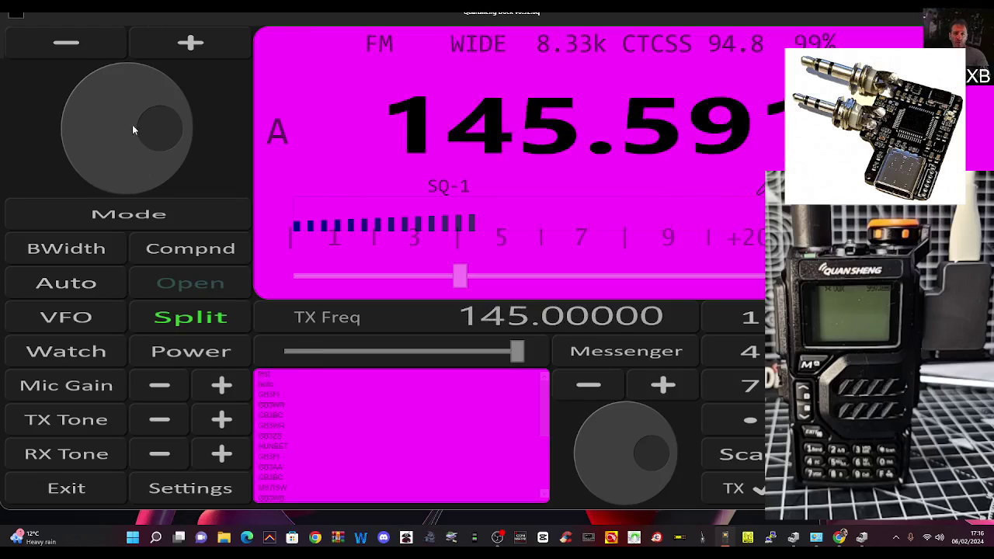
scroll(130, 135, down, 2)
scroll(131, 128, up, 3)
scroll(132, 124, down, 10)
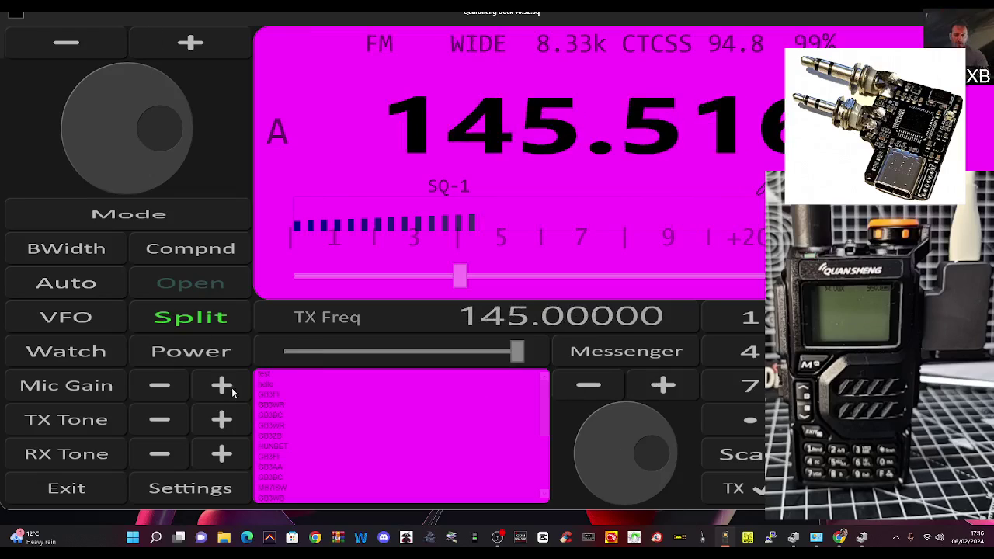
click(45, 488)
Step: Run the spectrum analyzer around 434.55 MHz, view the same range as a waterfall, and return to the analyzer
click(621, 391)
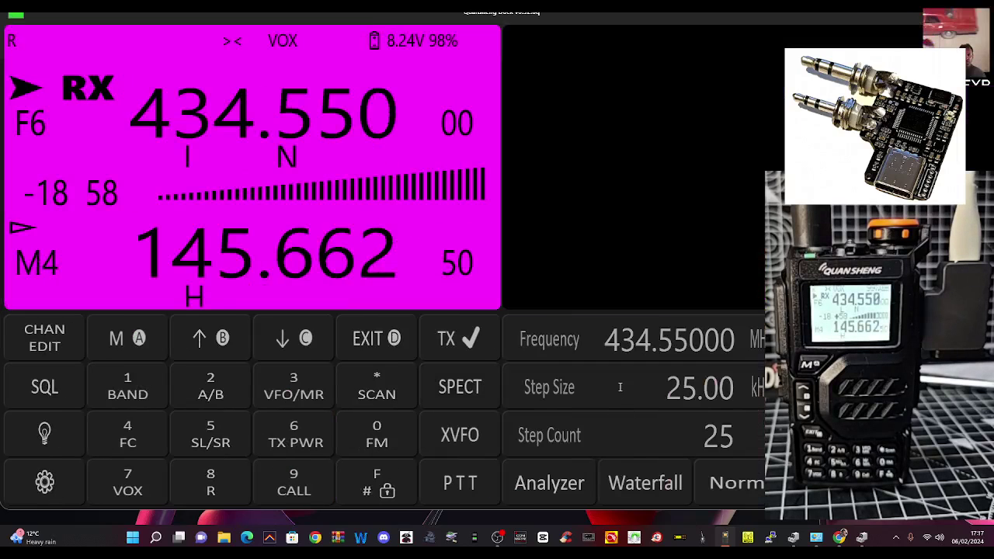
click(544, 485)
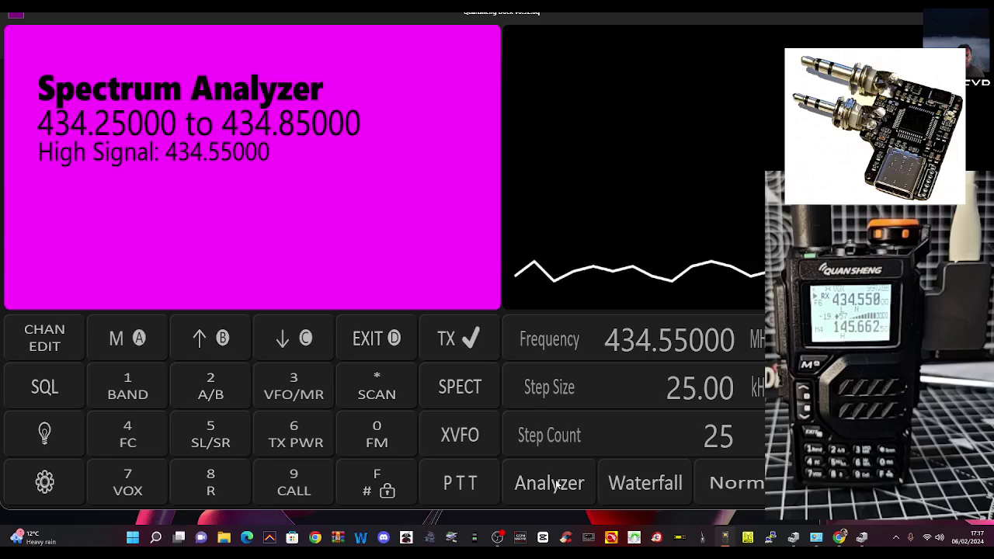
click(625, 485)
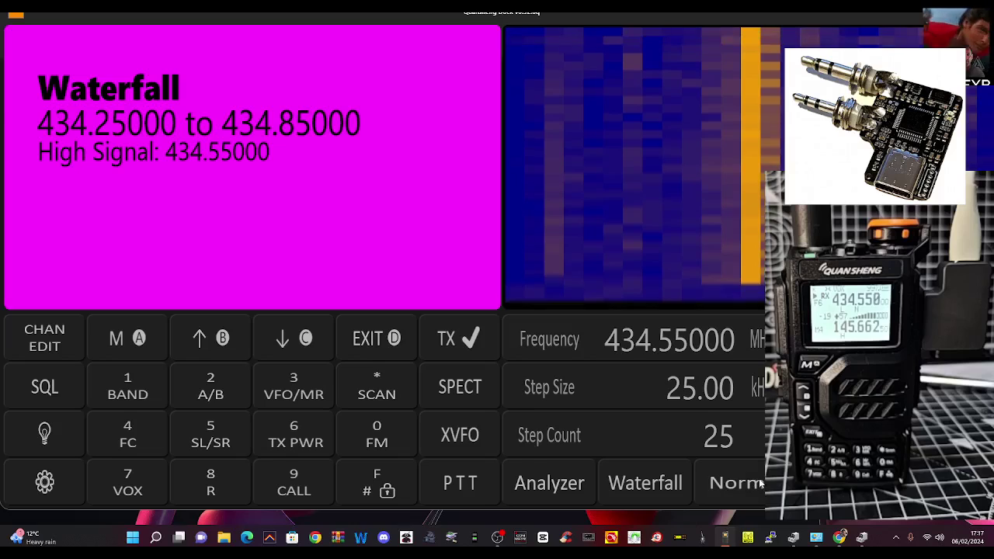
click(587, 485)
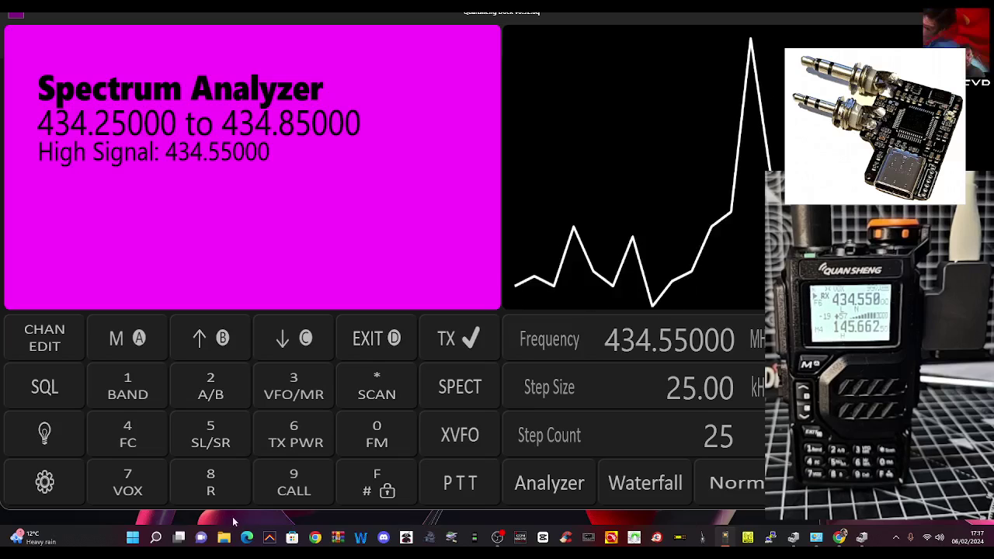
Step: Switch to the G1LRO Hardware Blog in Chrome and look through its Universal Radio Controller and AIOC posts
mouse_move(495, 541)
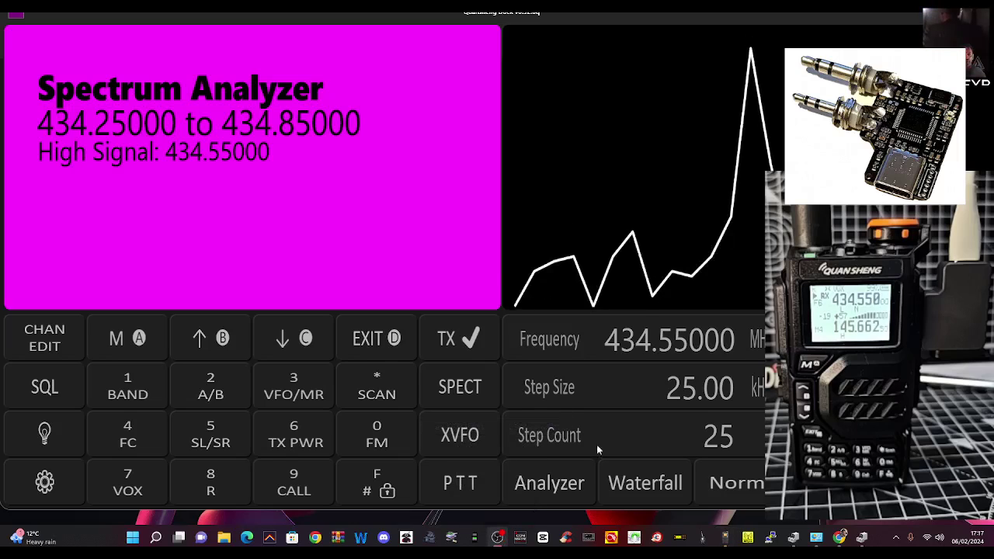
key(alt+Tab)
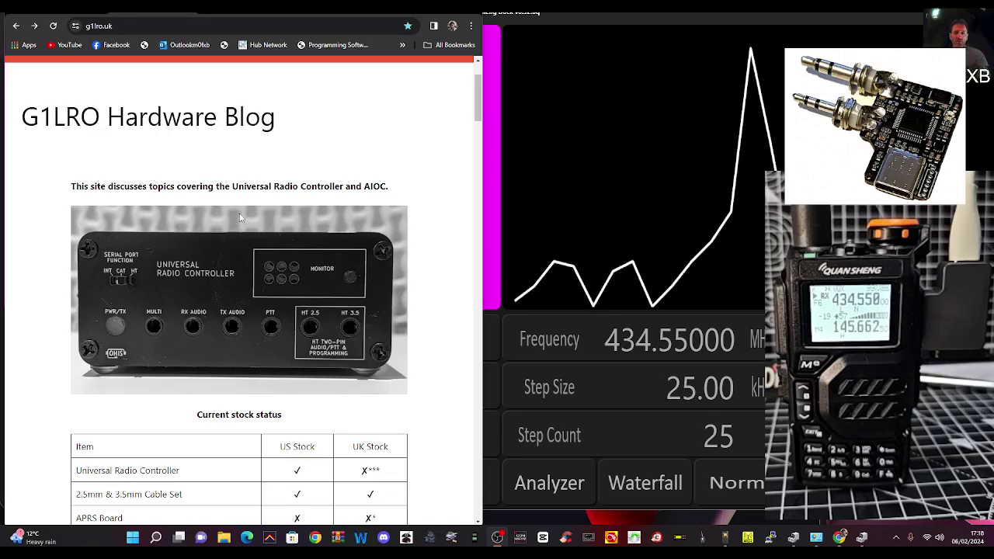
scroll(355, 301, down, 20)
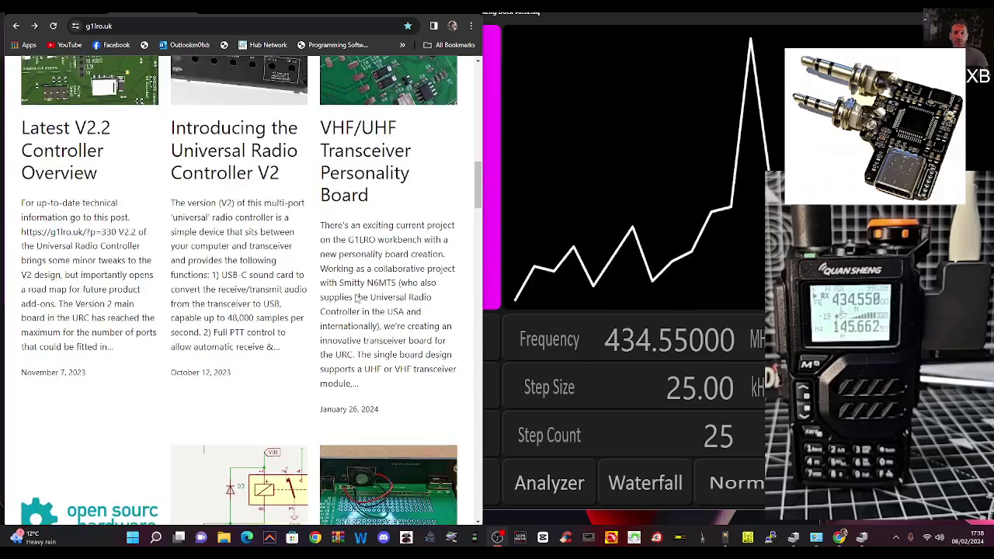
scroll(356, 303, down, 2)
scroll(357, 303, up, 2)
scroll(356, 303, down, 5)
scroll(356, 303, down, 1)
scroll(357, 303, up, 2)
scroll(357, 303, down, 2)
scroll(284, 326, down, 10)
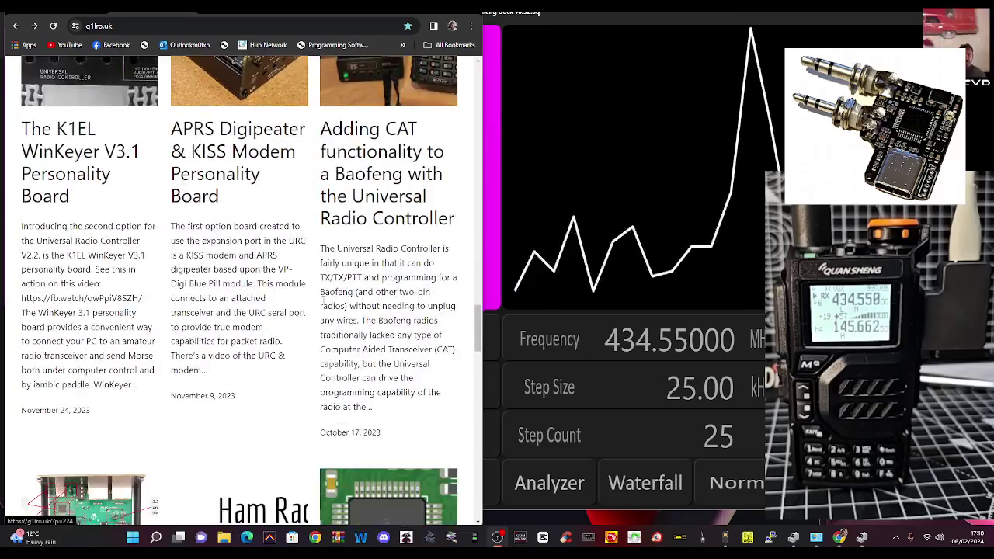
scroll(334, 292, down, 5)
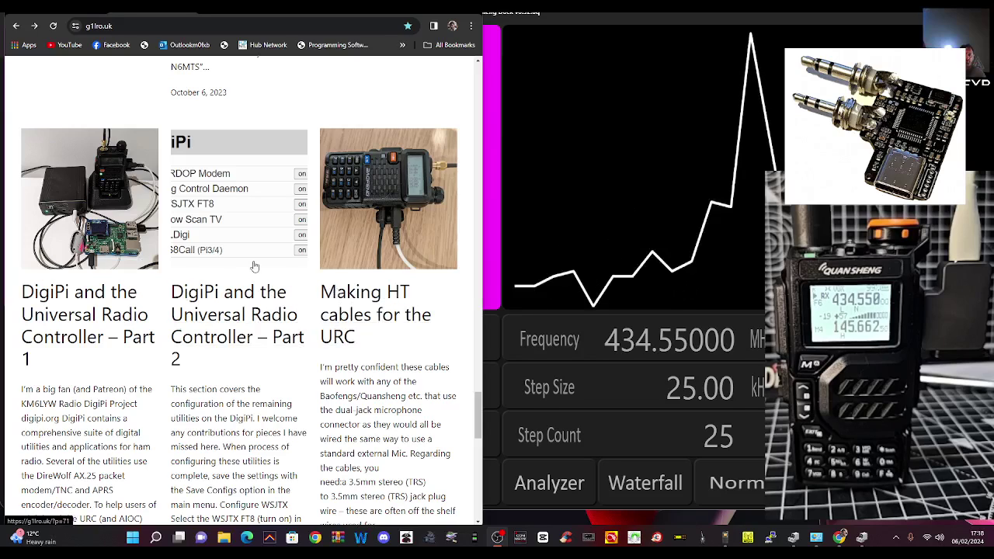
Step: Open the blog post "DigiPi and the Universal Radio Controller – Part 1" and examine its hardware photo and introduction
scroll(254, 266, up, 1)
click(79, 398)
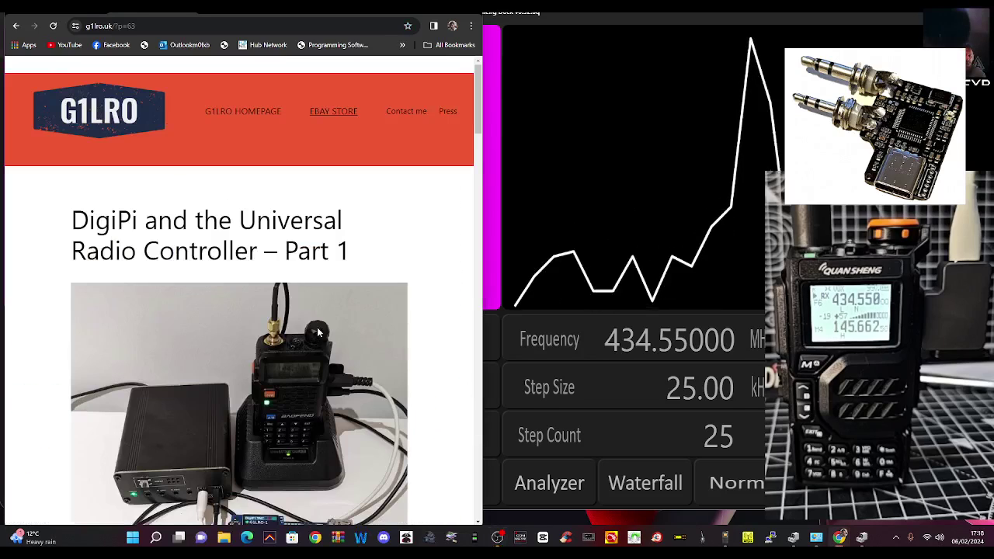
scroll(322, 329, down, 3)
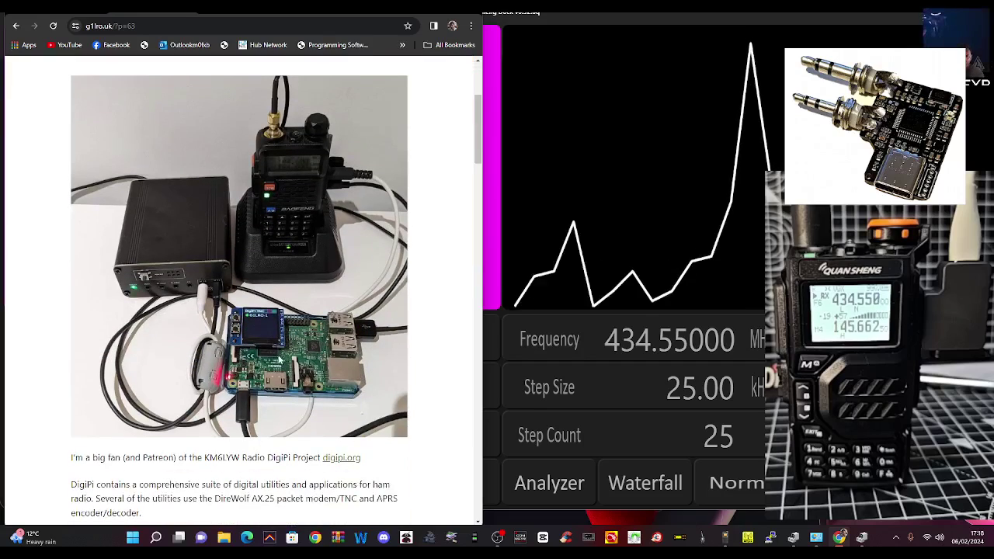